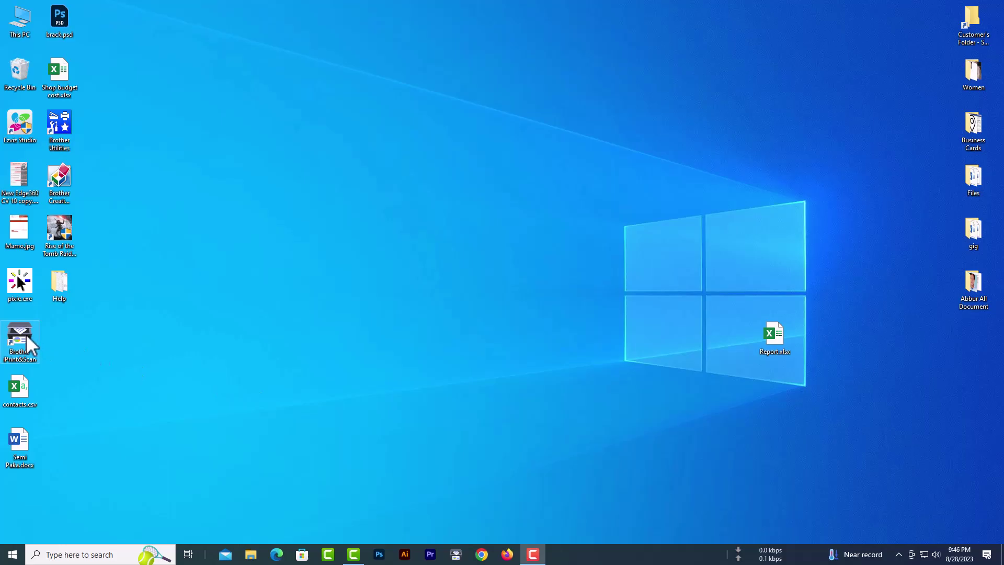
# Step: Open Brother iPrint&Scan and scan the printed portrait photo at a resolution of 300 x 300 dpi
pyautogui.rightClick(26, 334)
pyautogui.click(65, 79)
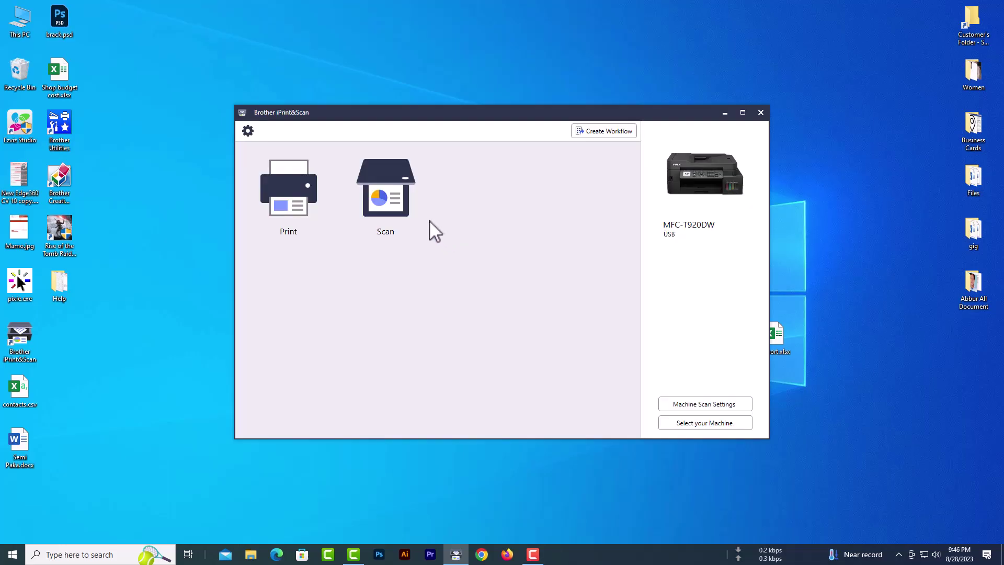
pyautogui.click(394, 203)
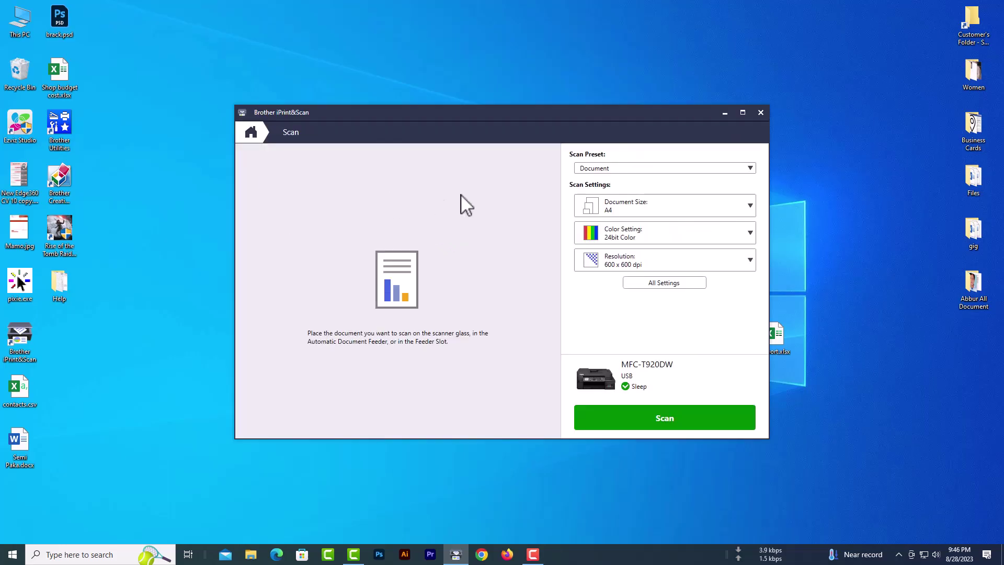
pyautogui.click(629, 264)
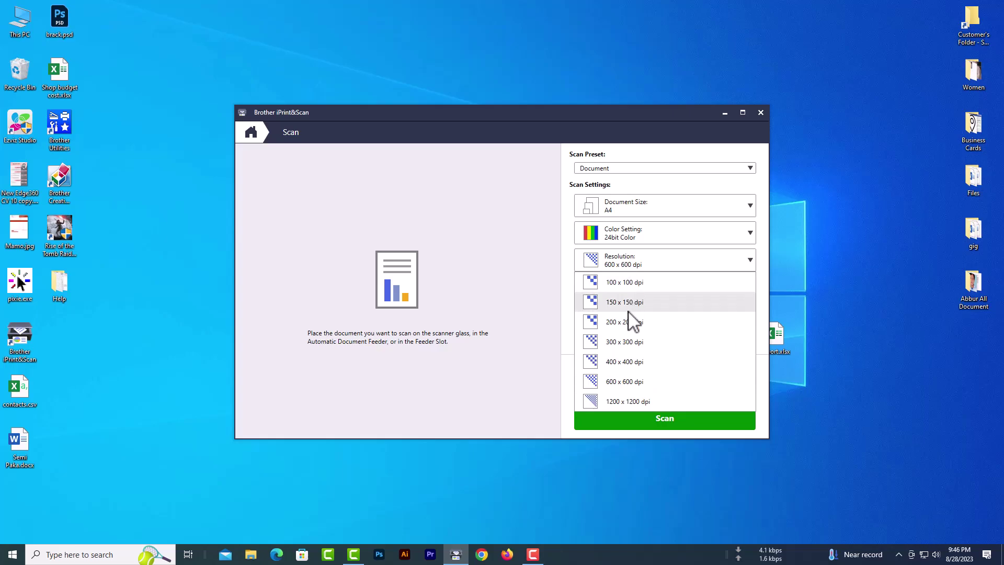
pyautogui.click(630, 341)
pyautogui.click(635, 417)
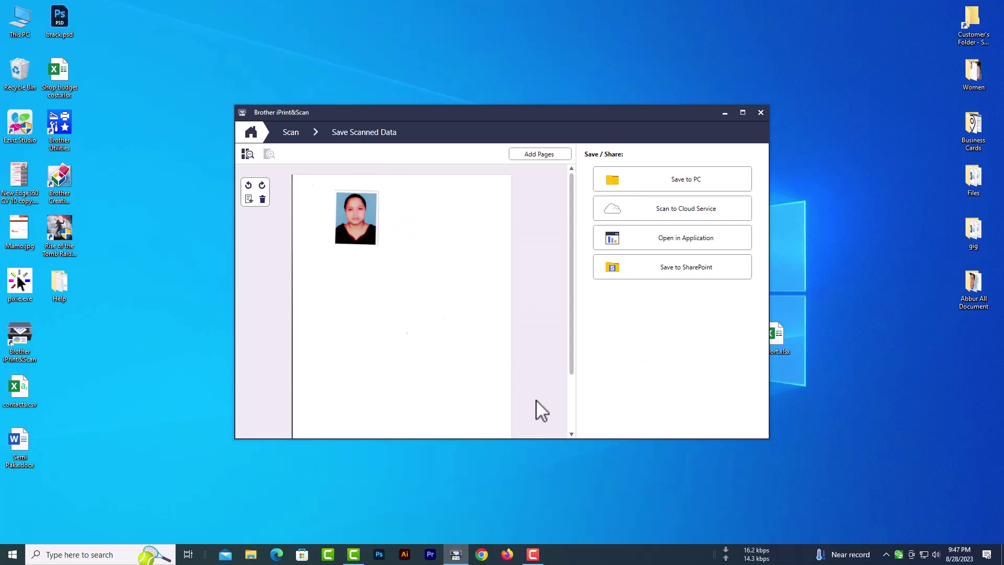
# Step: Save the scanned page to the Desktop folder as a PNG file named Picture
pyautogui.click(623, 193)
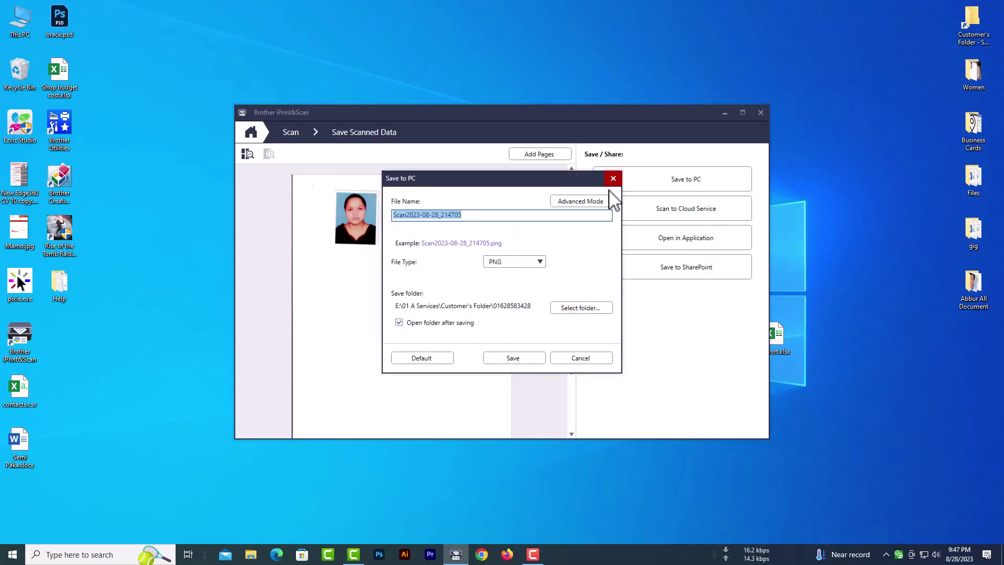
pyautogui.write('Picture')
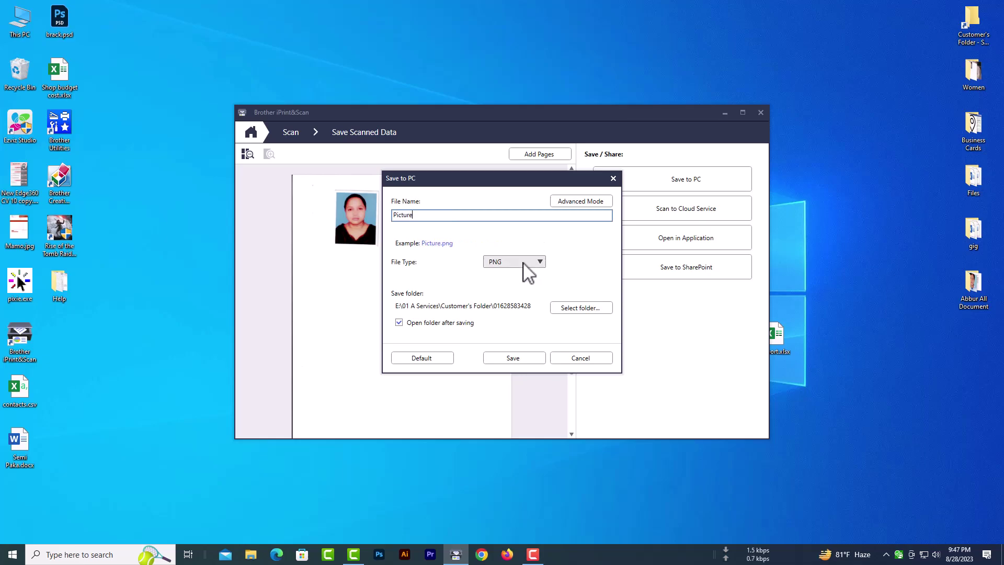
pyautogui.click(523, 263)
pyautogui.click(518, 312)
pyautogui.click(580, 307)
pyautogui.click(272, 118)
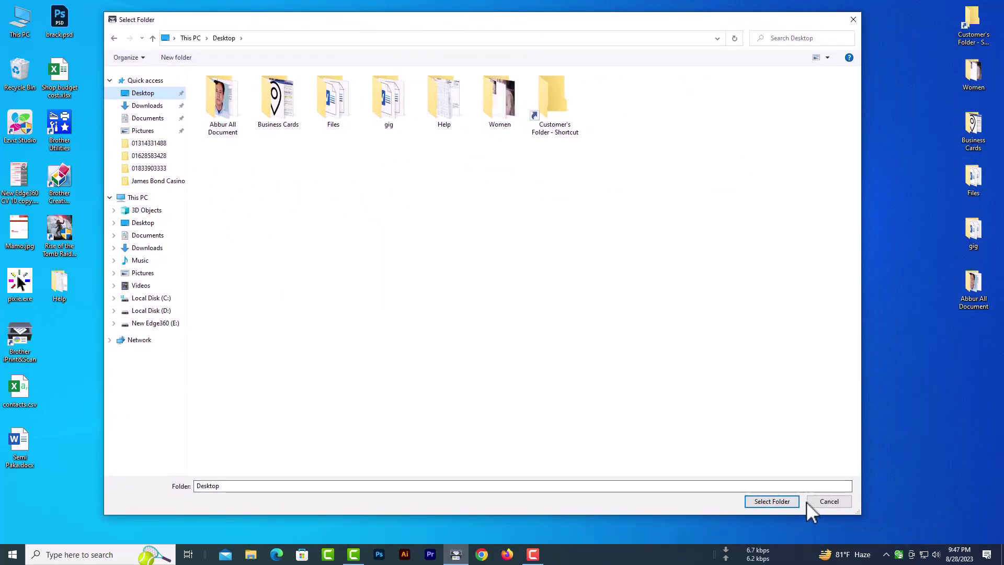
pyautogui.click(765, 503)
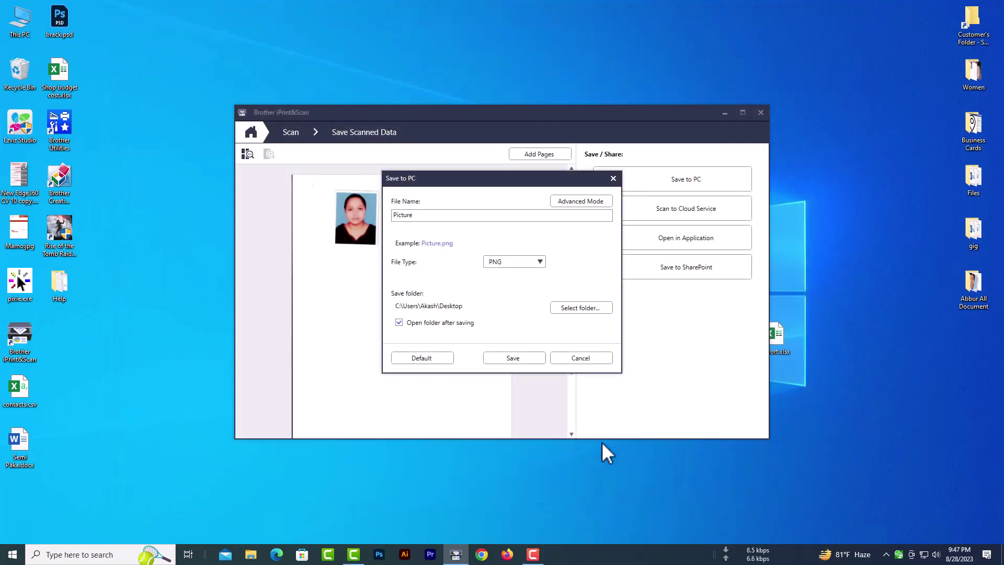
pyautogui.click(508, 359)
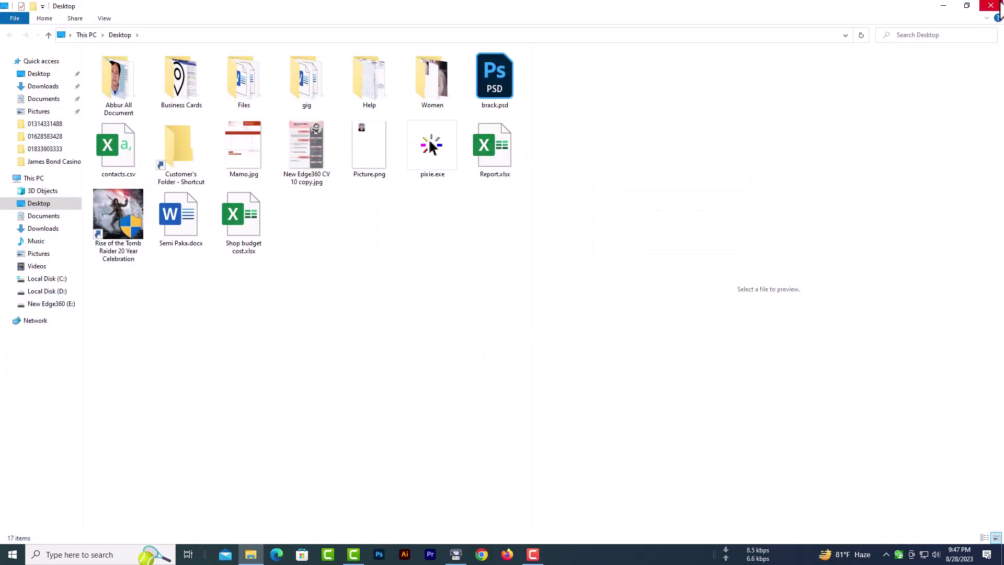
# Step: Open the saved Picture.png scan from the Desktop folder in Photoshop
pyautogui.click(376, 149)
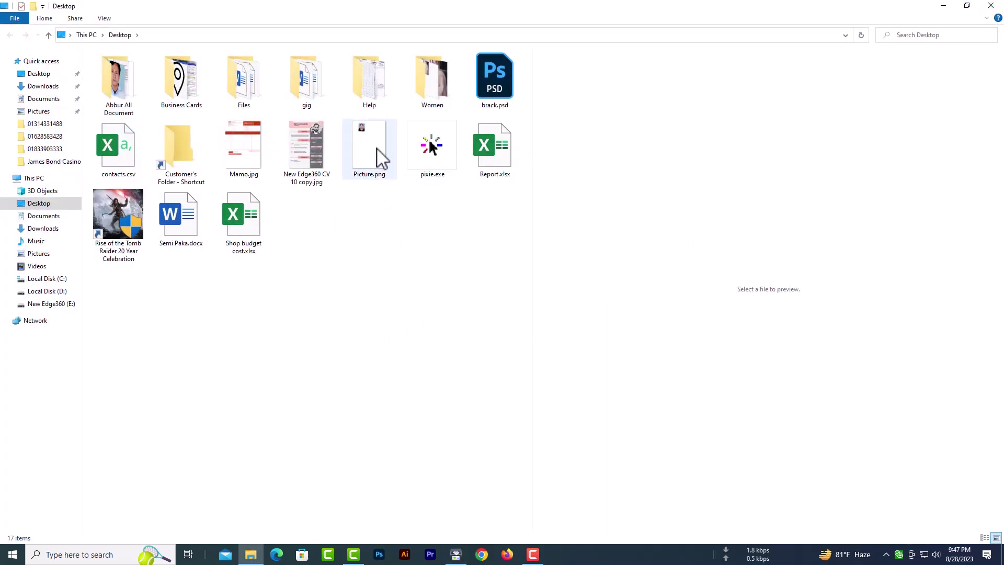
pyautogui.rightClick(375, 147)
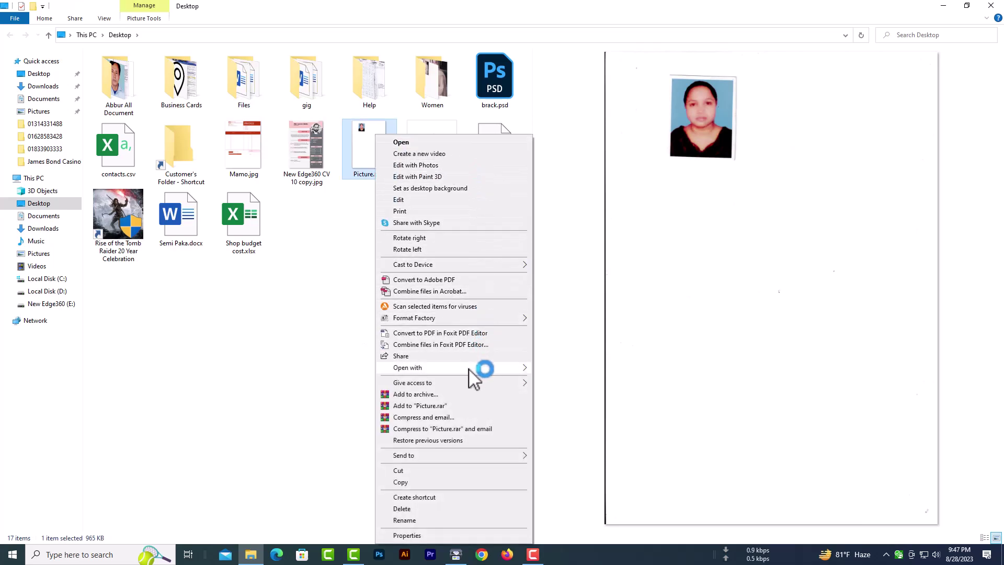
pyautogui.moveTo(470, 367)
pyautogui.click(553, 379)
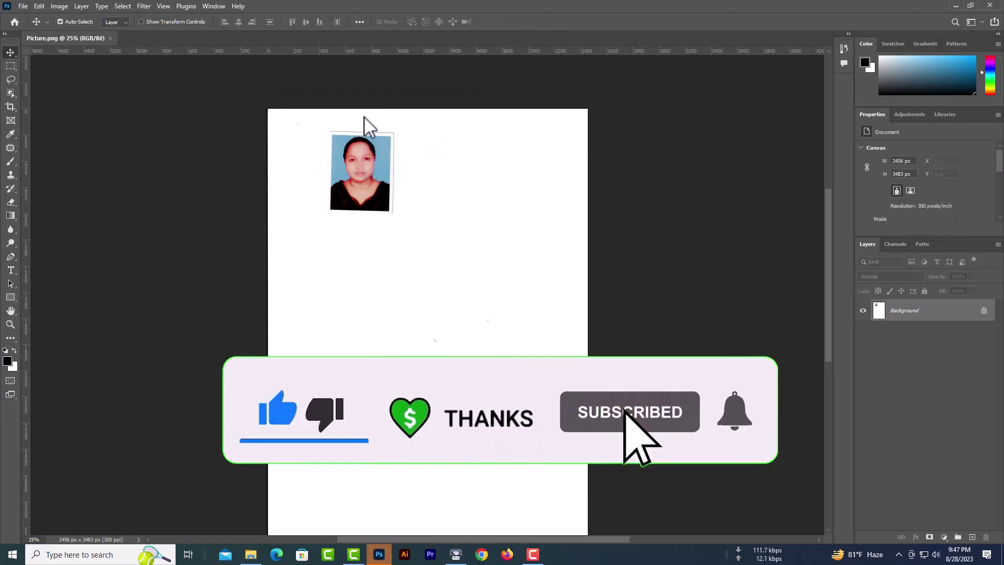
# Step: Trace a closed four-corner path along the edges of the portrait with the Pen tool, excluding its white border
pyautogui.scroll(2, 360, 160)
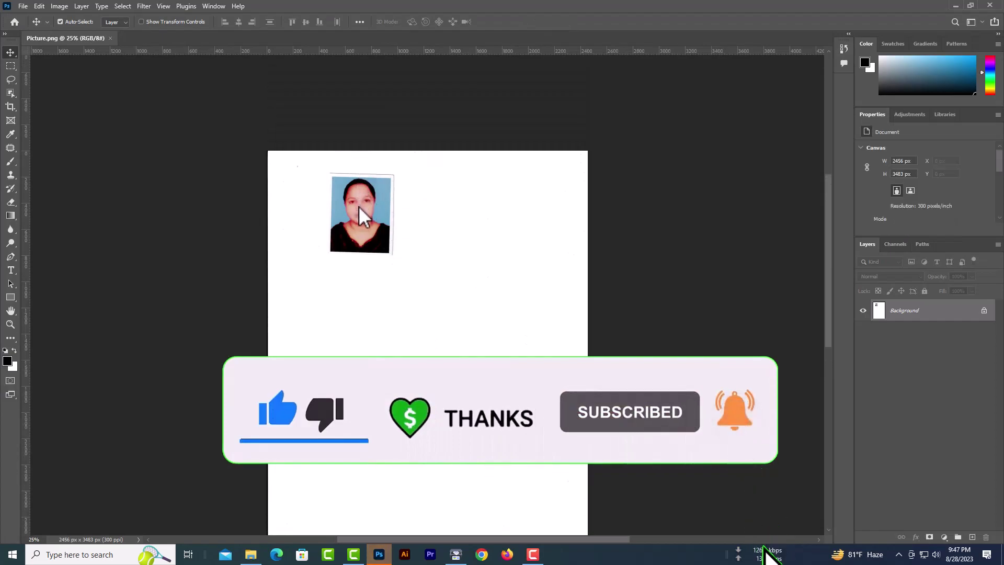
pyautogui.hscroll(-1, 365, 216)
pyautogui.scroll(-1, 394, 219)
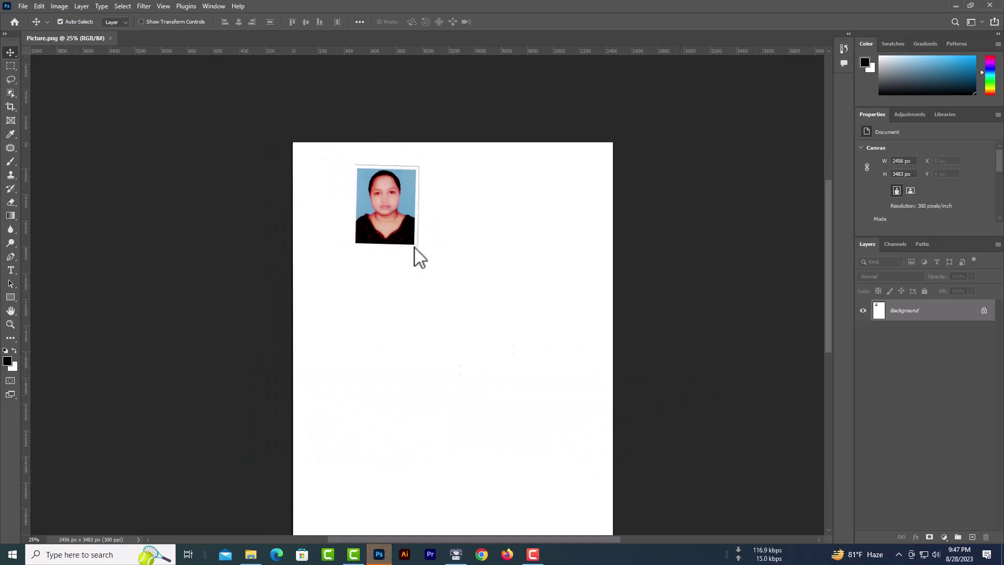
pyautogui.scroll(-1, 434, 219)
pyautogui.scroll(2, 452, 191)
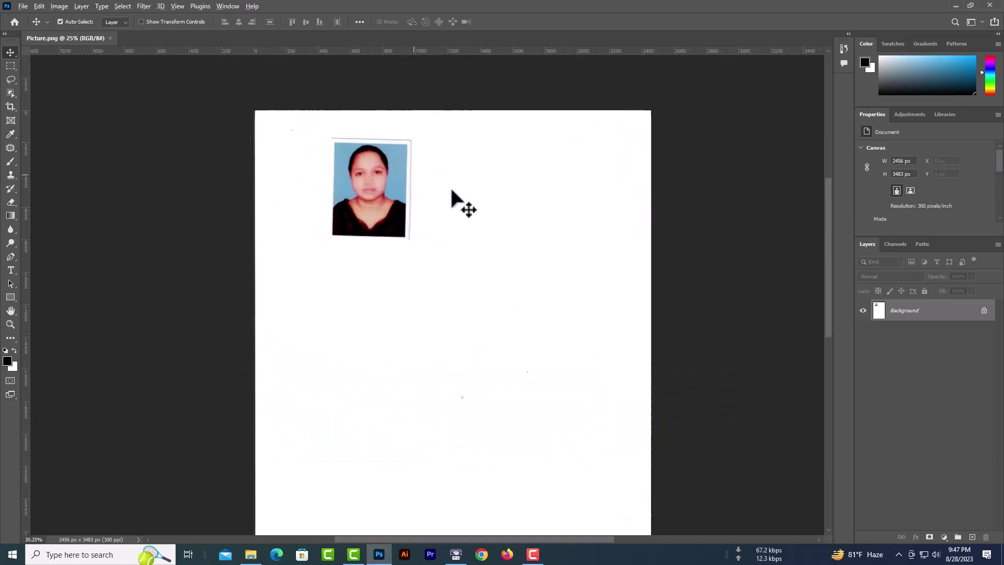
pyautogui.scroll(5, 325, 180)
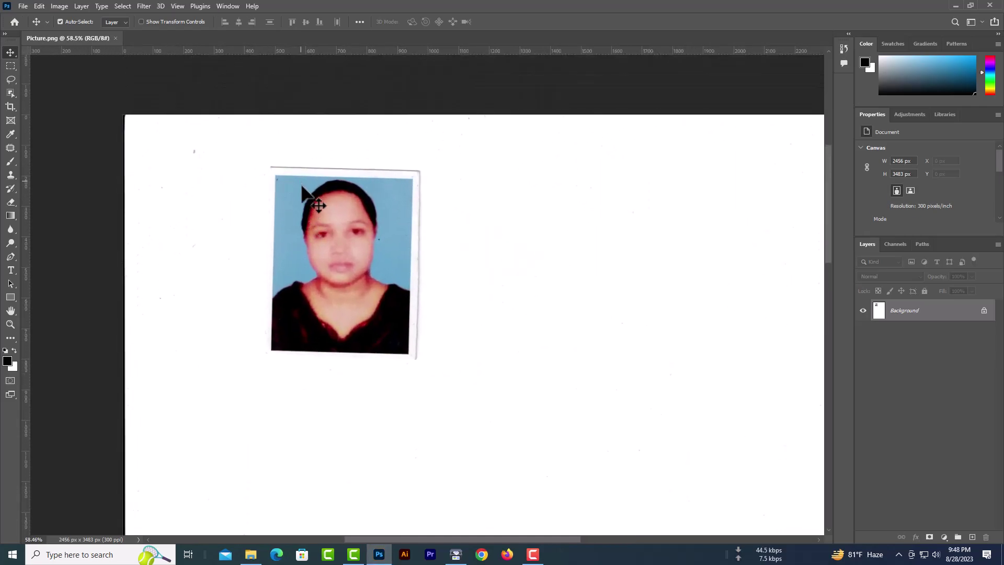
pyautogui.scroll(3, 321, 248)
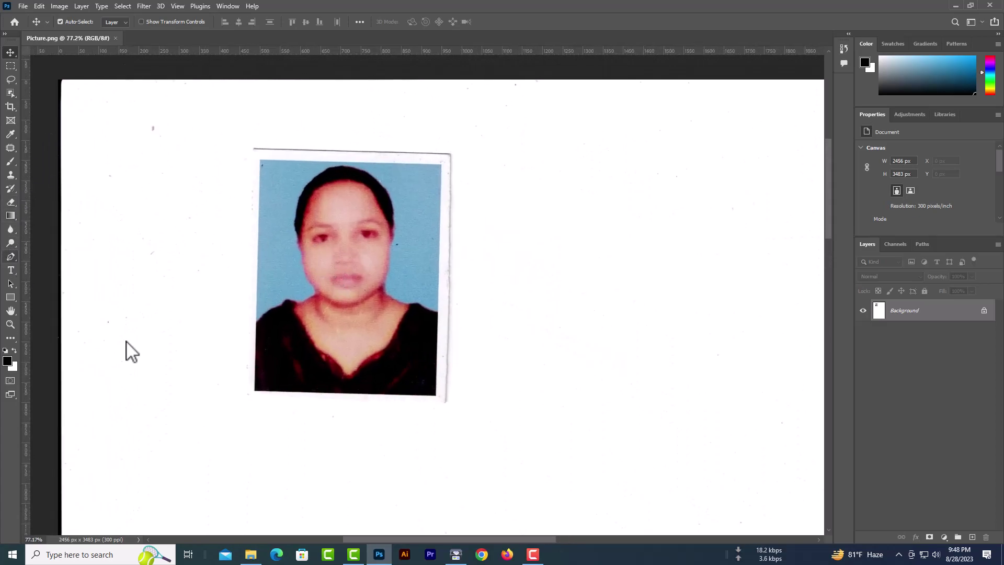
pyautogui.rightClick(10, 256)
pyautogui.click(100, 262)
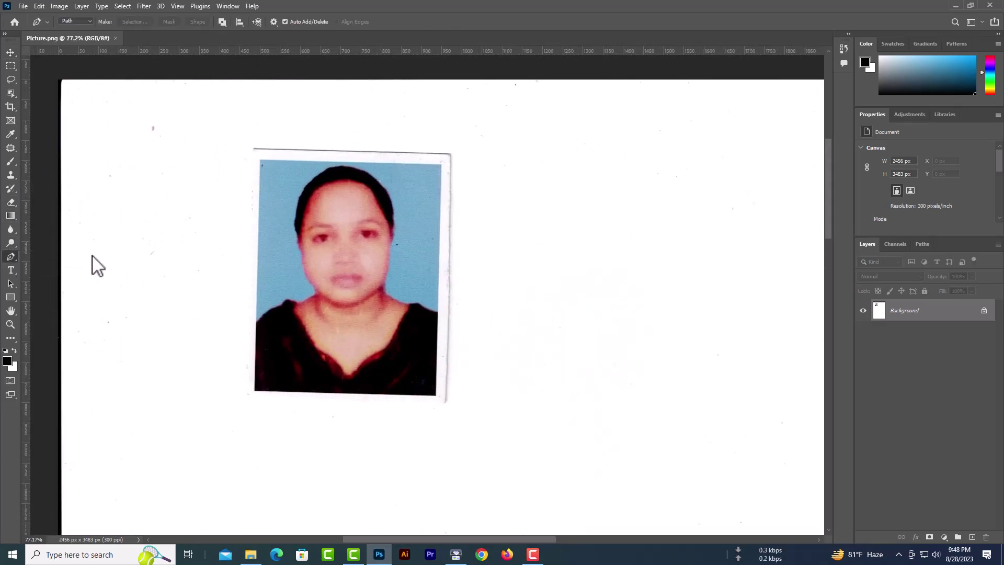
pyautogui.click(255, 389)
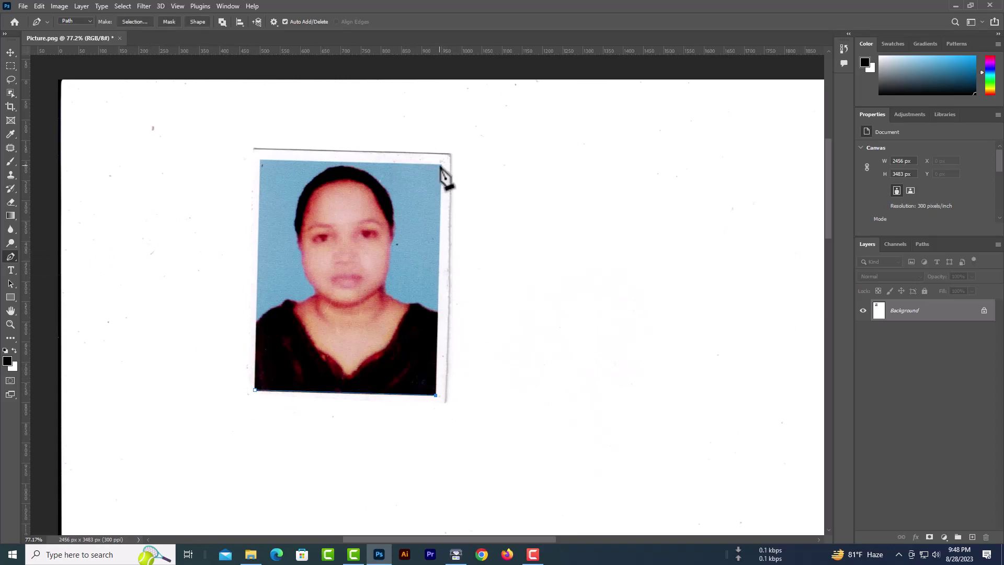
pyautogui.click(261, 159)
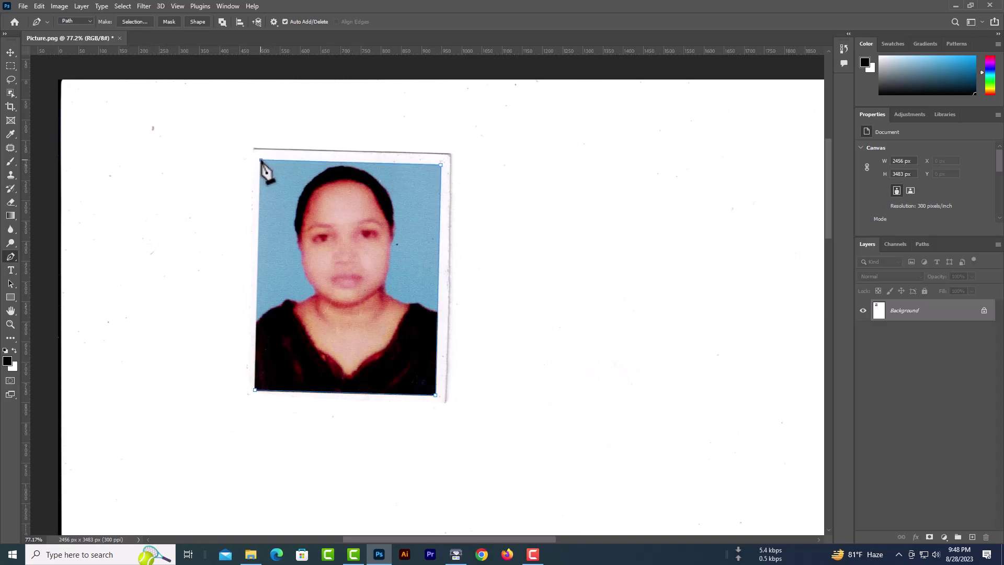
pyautogui.click(255, 390)
# Step: Convert the path around the portrait into a selection with a 0-pixel feather radius and copy it
pyautogui.rightClick(273, 229)
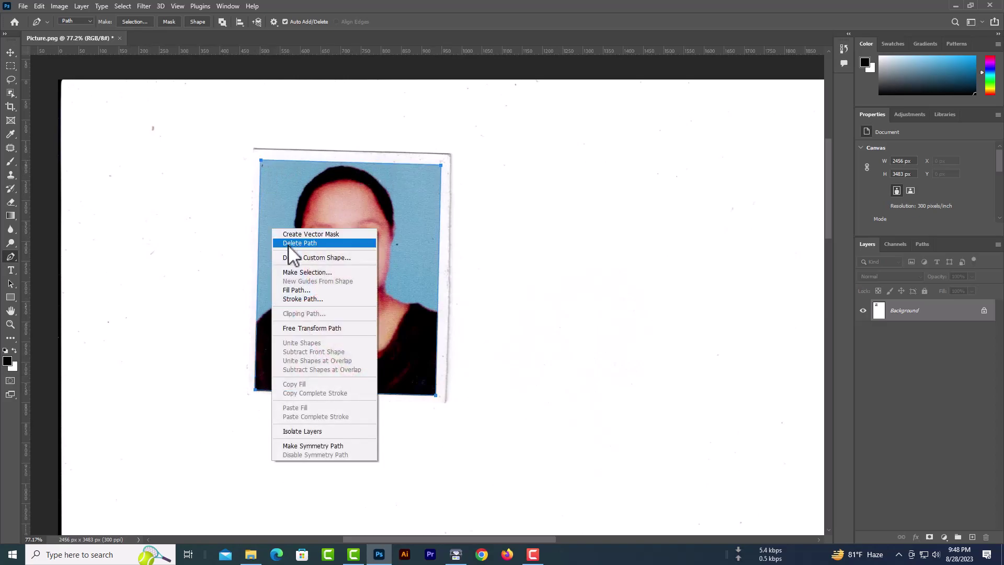
pyautogui.click(299, 273)
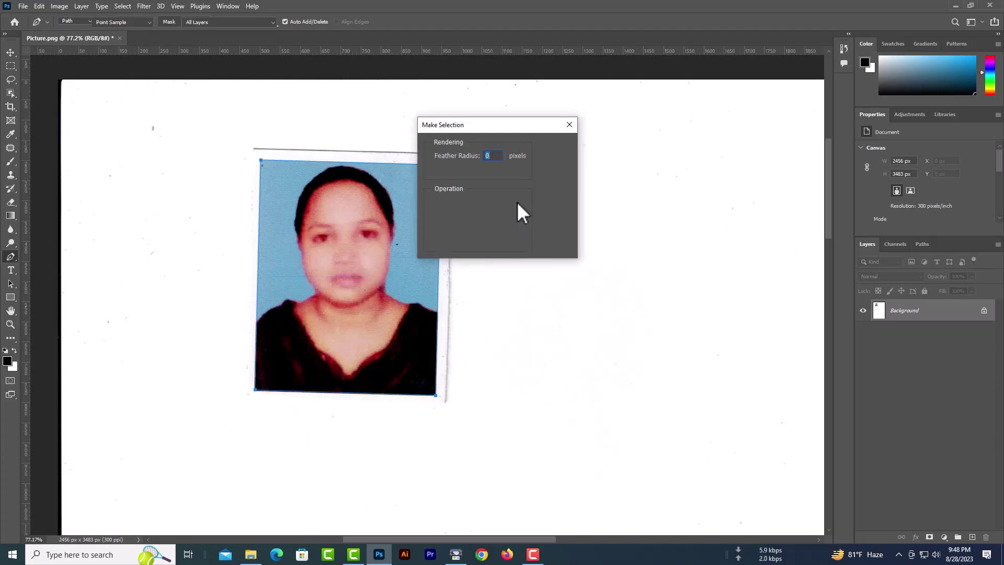
pyautogui.click(554, 148)
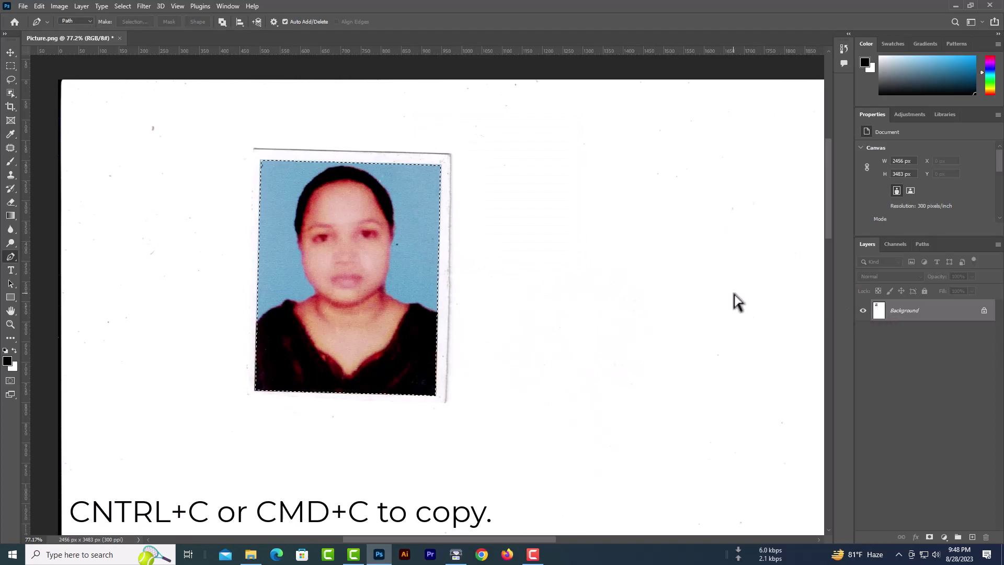
# Step: Create a new document 1.5 inches wide and 1.9 inches high at 300 pixels/inch
pyautogui.click(25, 6)
pyautogui.click(33, 19)
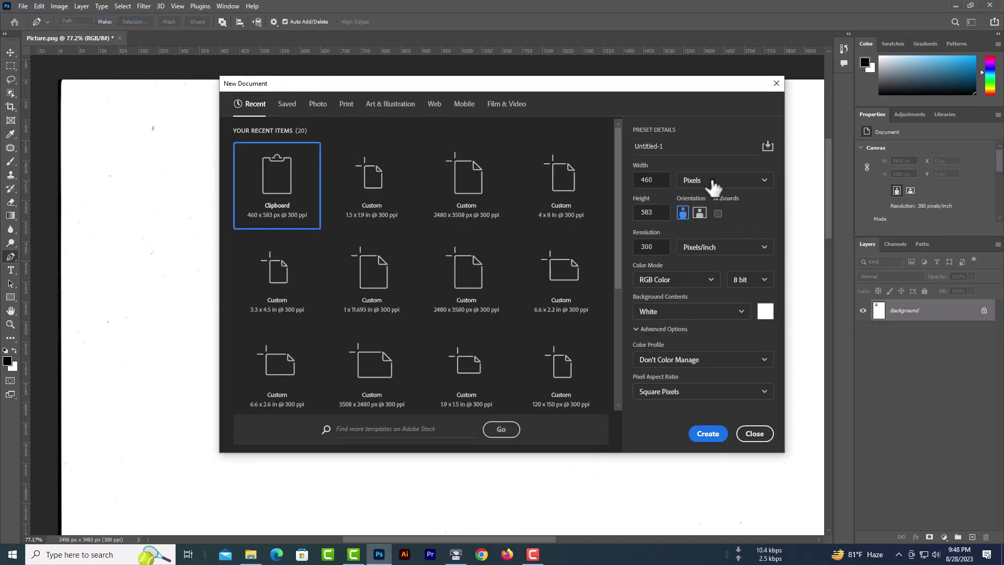
pyautogui.click(723, 180)
pyautogui.click(711, 212)
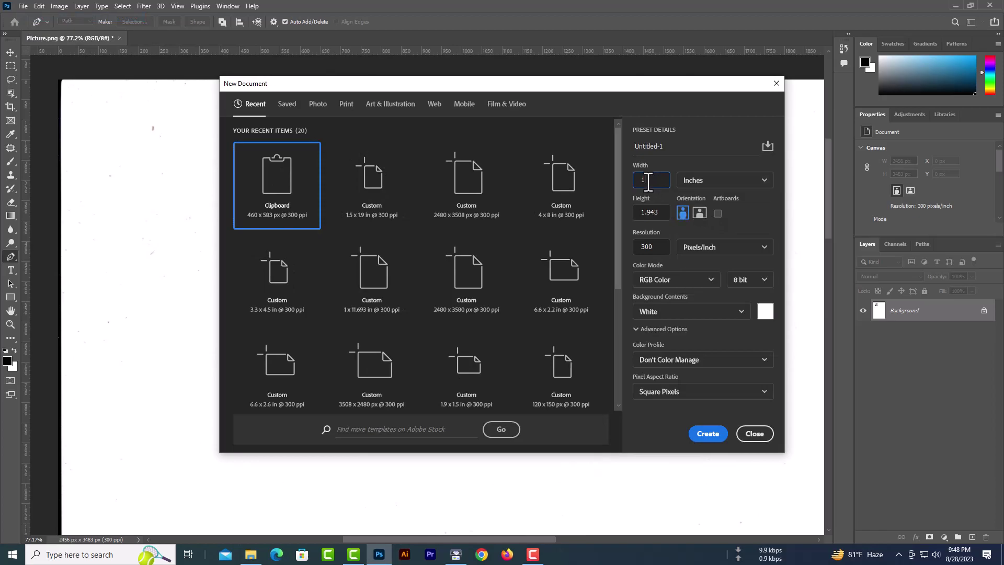
pyautogui.press('Tab')
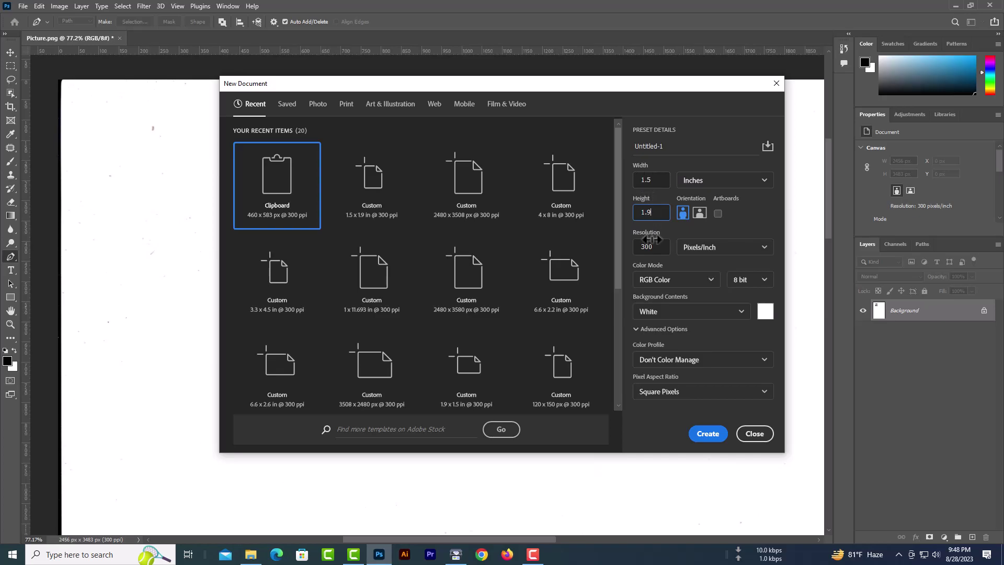
pyautogui.click(707, 433)
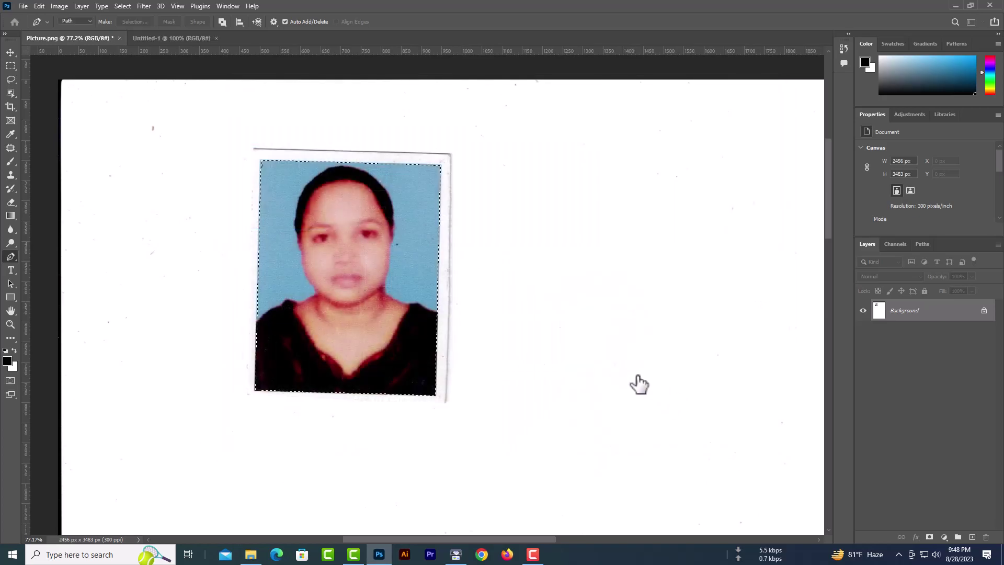
# Step: Paste the copied portrait into the new document, enlarge it to about 102% and rotate it about -0.5° to straighten it
pyautogui.hotkey('ctrl', 'v')
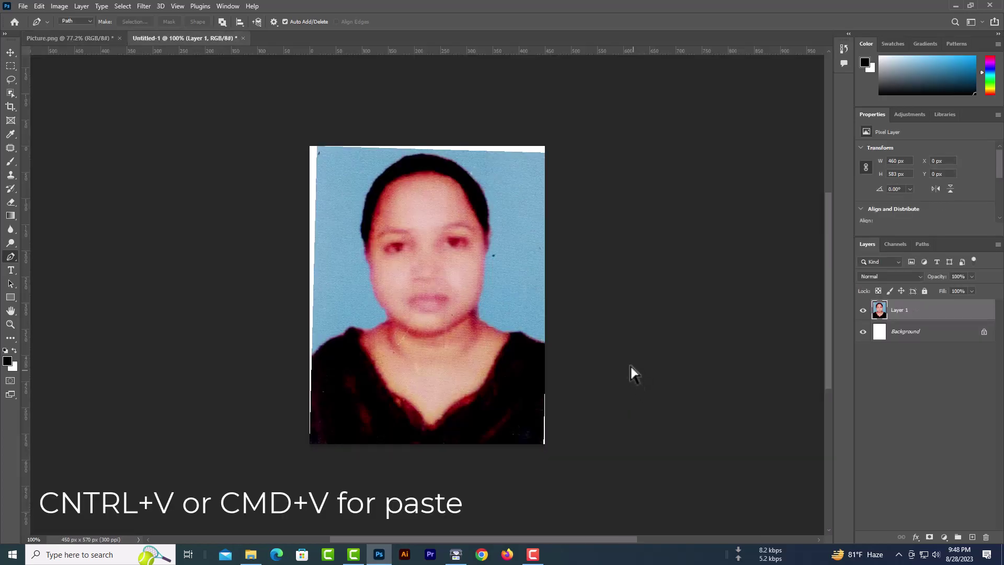
pyautogui.hotkey('ctrl', 't')
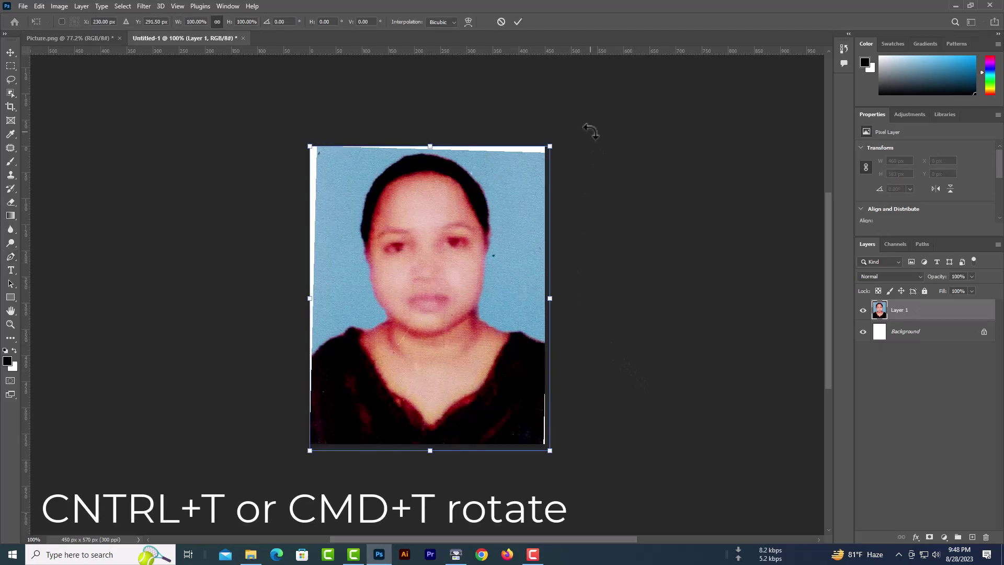
pyautogui.moveTo(595, 128); pyautogui.dragTo(594, 111)
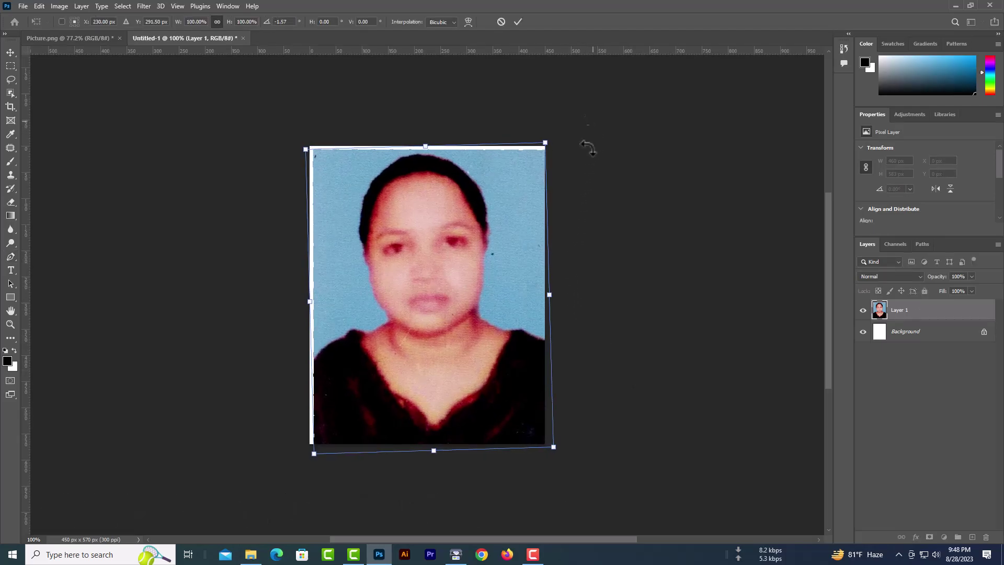
pyautogui.moveTo(493, 322); pyautogui.dragTo(490, 319)
pyautogui.moveTo(550, 302); pyautogui.dragTo(554, 304)
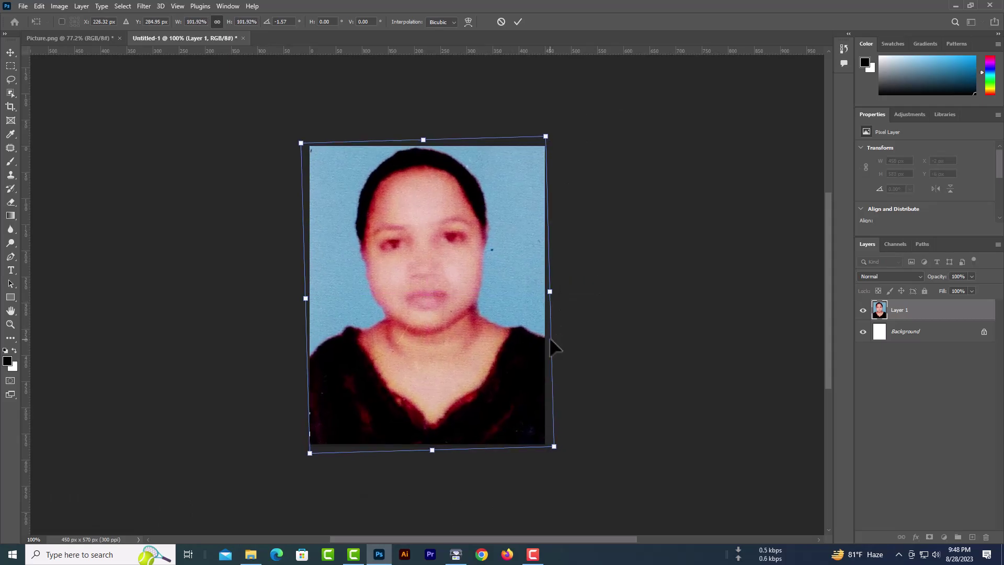
pyautogui.moveTo(560, 112); pyautogui.dragTo(564, 116)
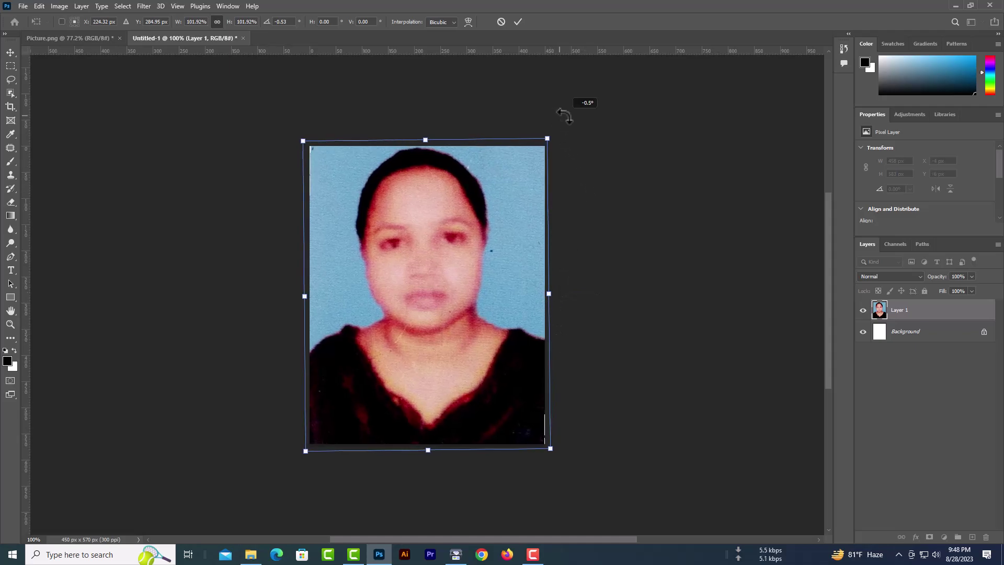
pyautogui.press('Return')
pyautogui.press('p')
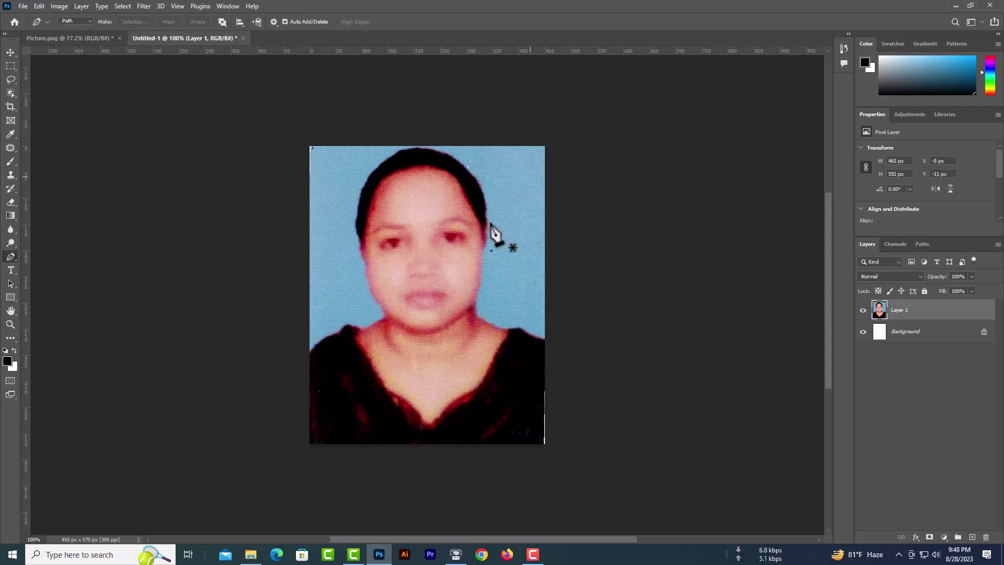
# Step: Nudge the portrait layer 3 px to the right and 7 px down with the Move tool
pyautogui.click(10, 52)
pyautogui.press('Right')
pyautogui.press('Right')
pyautogui.press('Right')
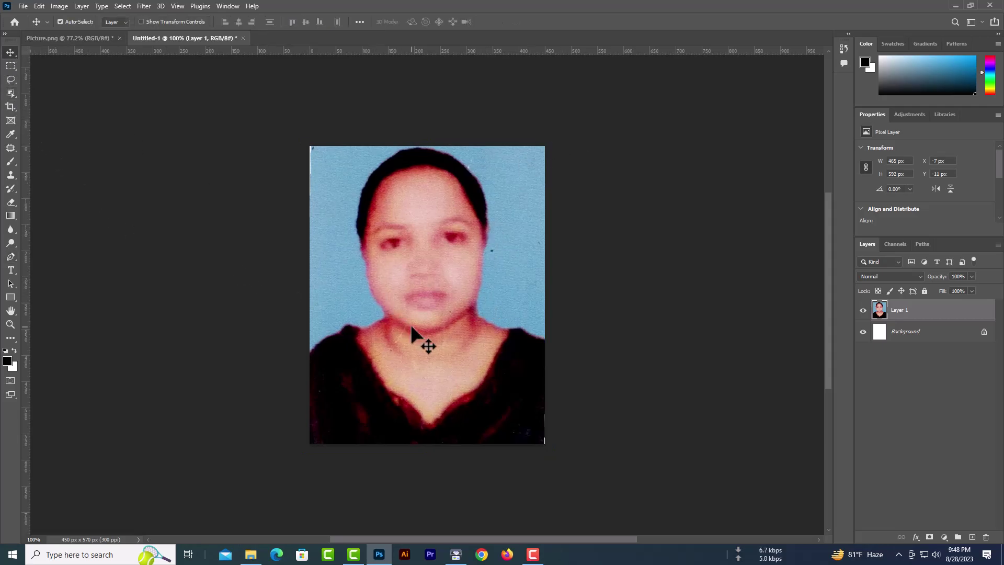
pyautogui.press('Down')
pyautogui.press('Down')
pyautogui.press('Down')
pyautogui.press('Down')
pyautogui.press('Down')
pyautogui.press('Down')
pyautogui.press('Down')
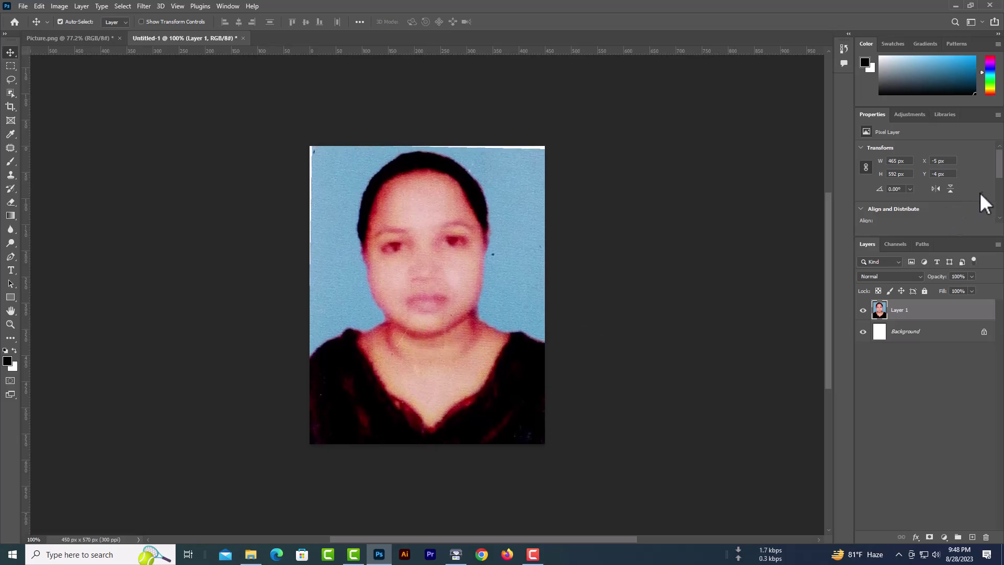
# Step: Remove the blue background from the portrait on Layer 1 with the Remove Background quick action
pyautogui.scroll(-5, 971, 178)
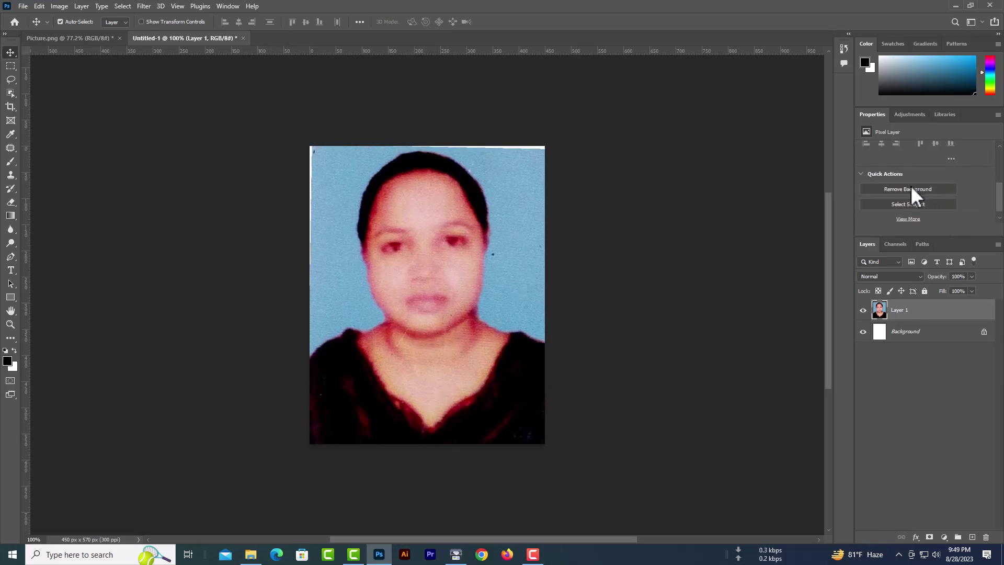
pyautogui.click(911, 188)
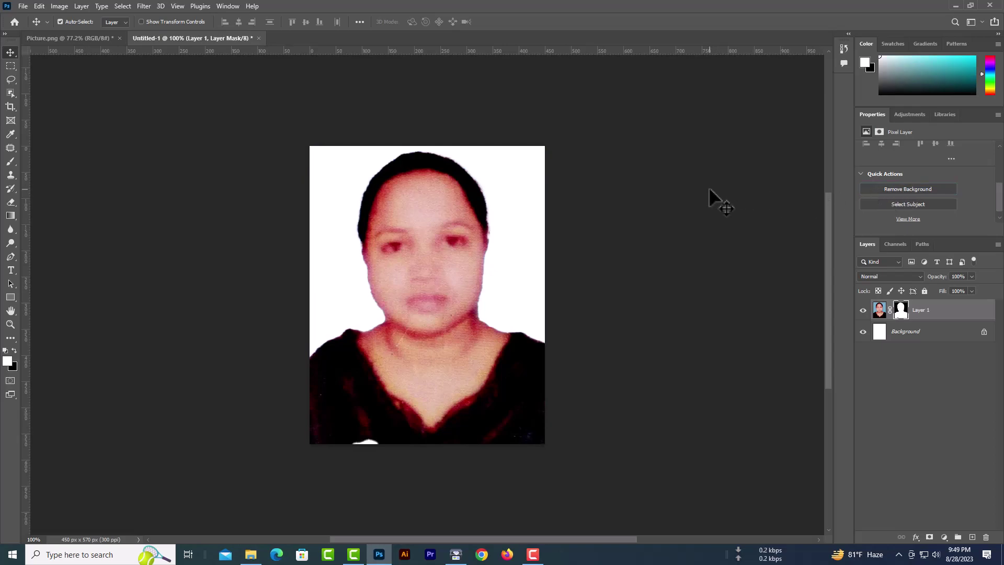
# Step: Shift the cut-out portrait slightly down and enlarge it proportionally to about 100.86% so it spans the canvas width
pyautogui.moveTo(478, 341); pyautogui.dragTo(480, 347)
pyautogui.hotkey('ctrl', 'z')
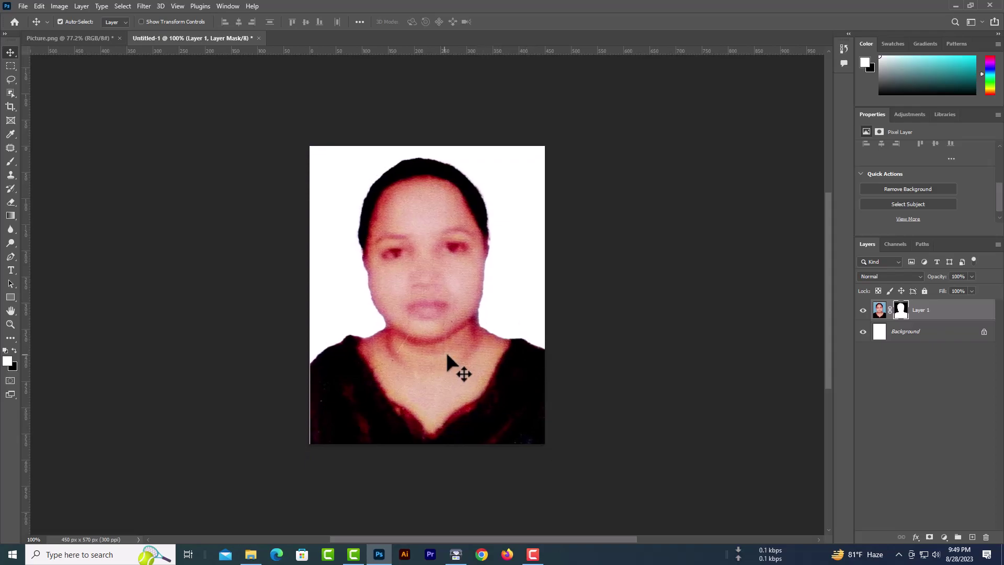
pyautogui.hotkey('ctrl', 't')
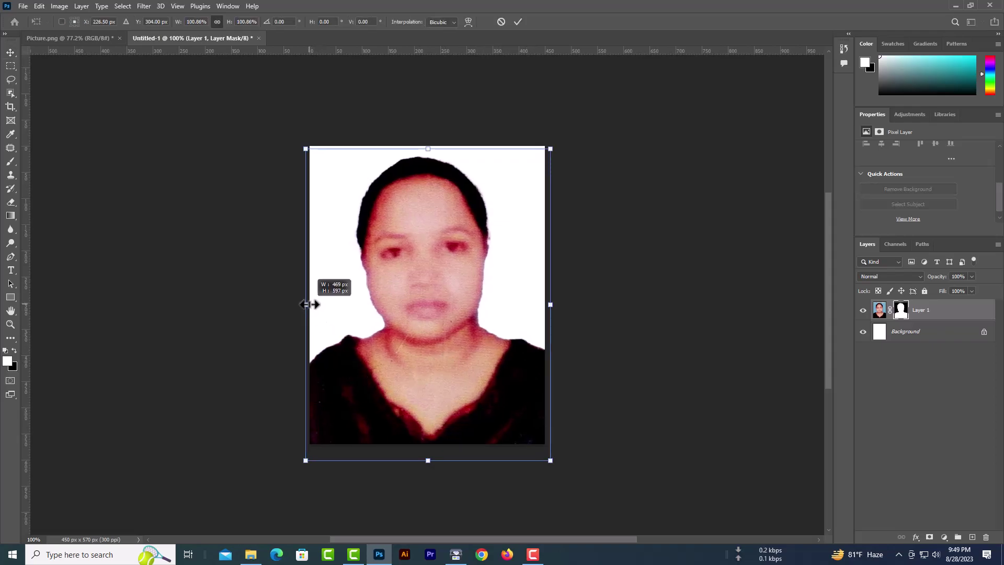
pyautogui.press('Return')
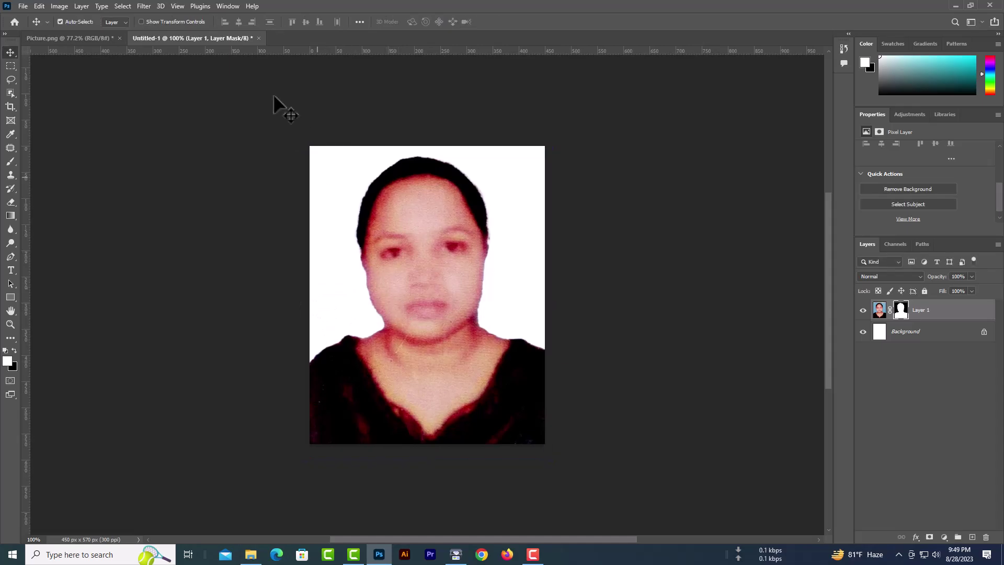
# Step: Set the background color to the blue sampled beside the face in Picture.png, and return to the Untitled-1 document
pyautogui.click(105, 37)
pyautogui.click(16, 368)
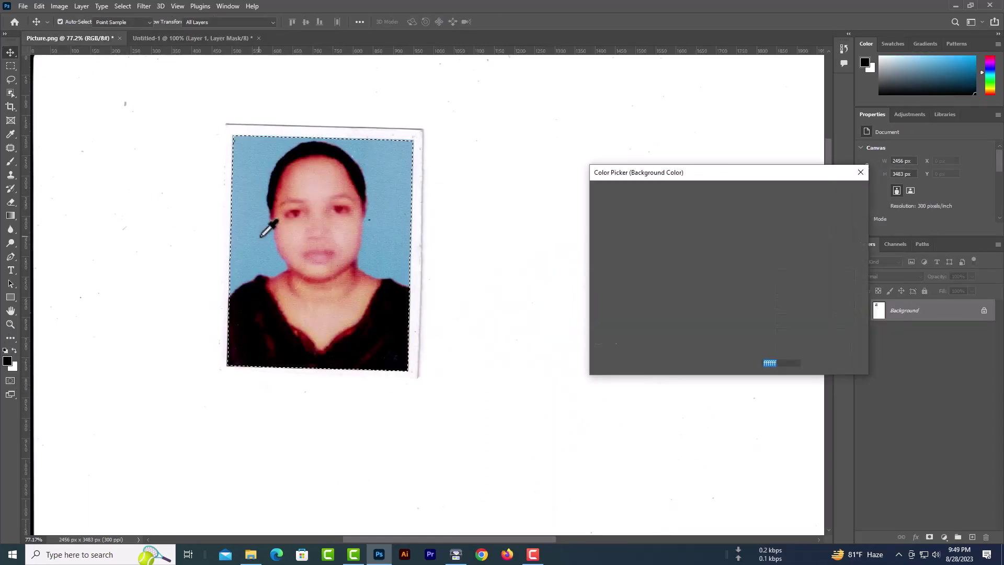
pyautogui.click(264, 223)
pyautogui.click(813, 194)
pyautogui.click(233, 40)
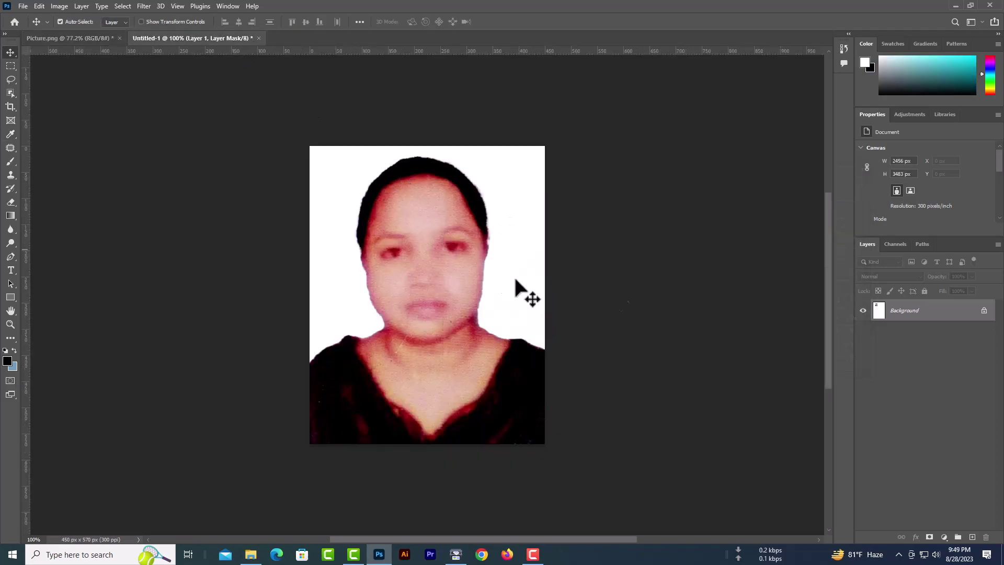
# Step: Add a new layer directly above the Background layer and fill it with the sampled blue background color
pyautogui.click(934, 334)
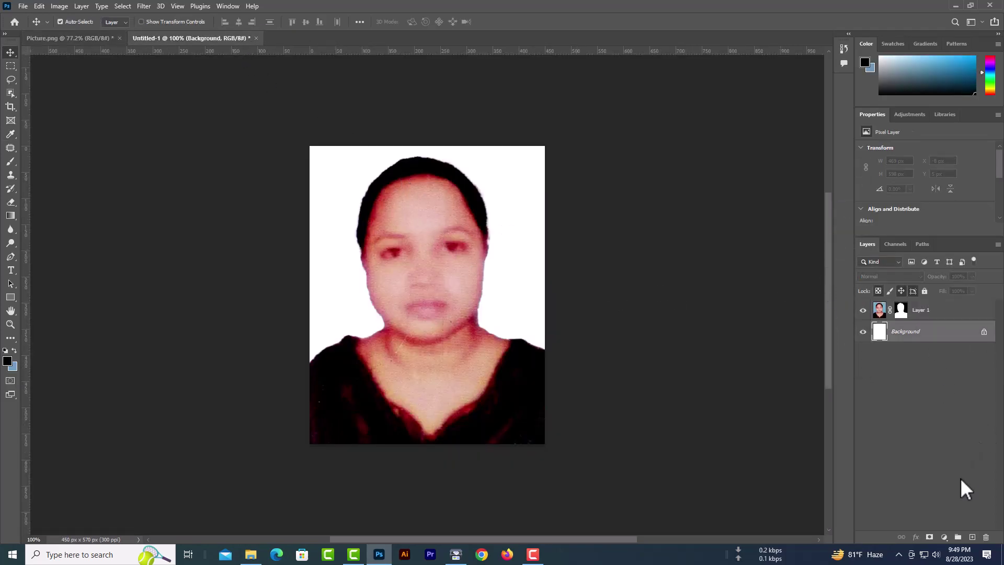
pyautogui.click(971, 537)
pyautogui.hotkey('alt', 'BackSpace')
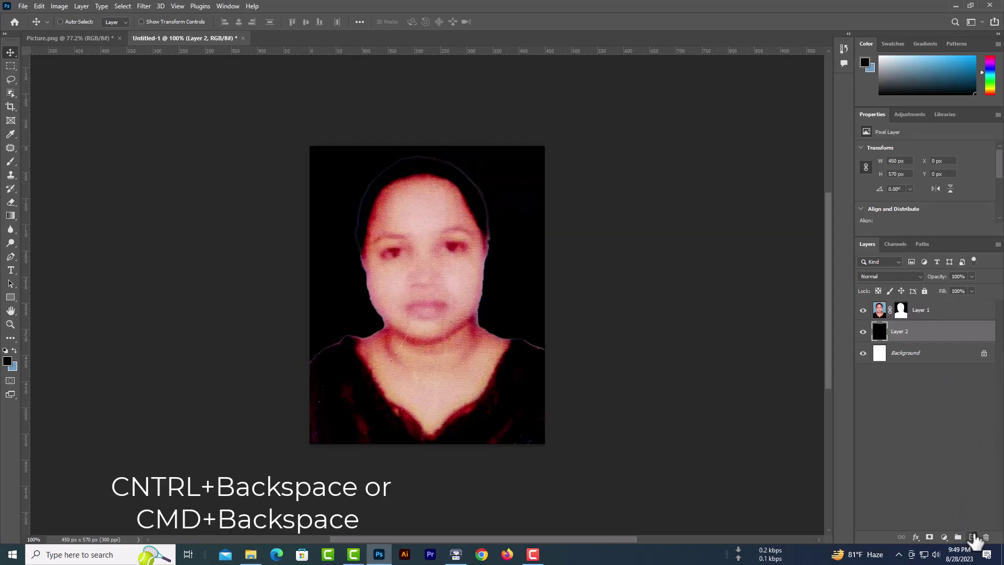
pyautogui.hotkey('ctrl', 'BackSpace')
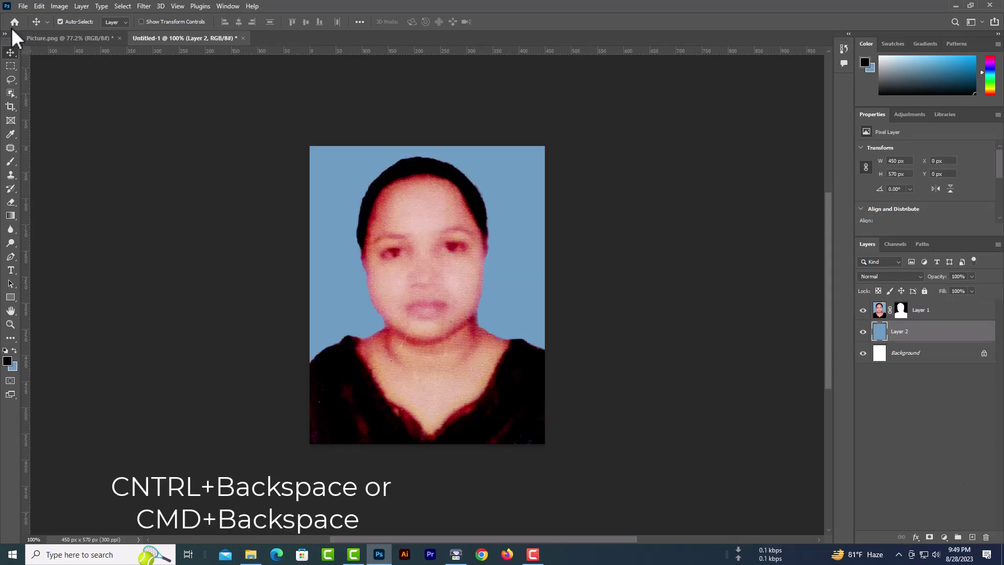
# Step: Add a Hue/Saturation adjustment layer above the portrait layer and set its Saturation to -44
pyautogui.click(916, 313)
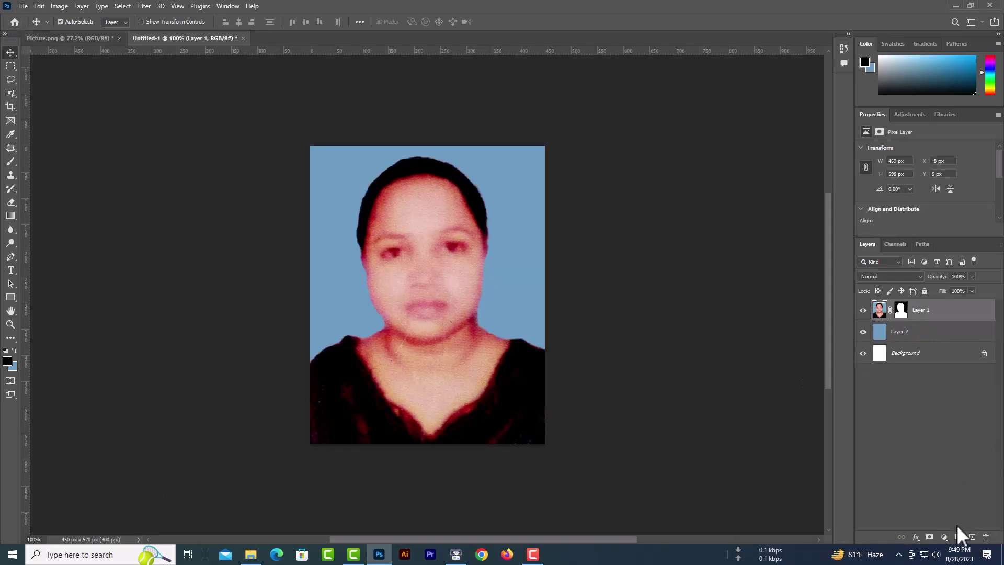
pyautogui.click(944, 536)
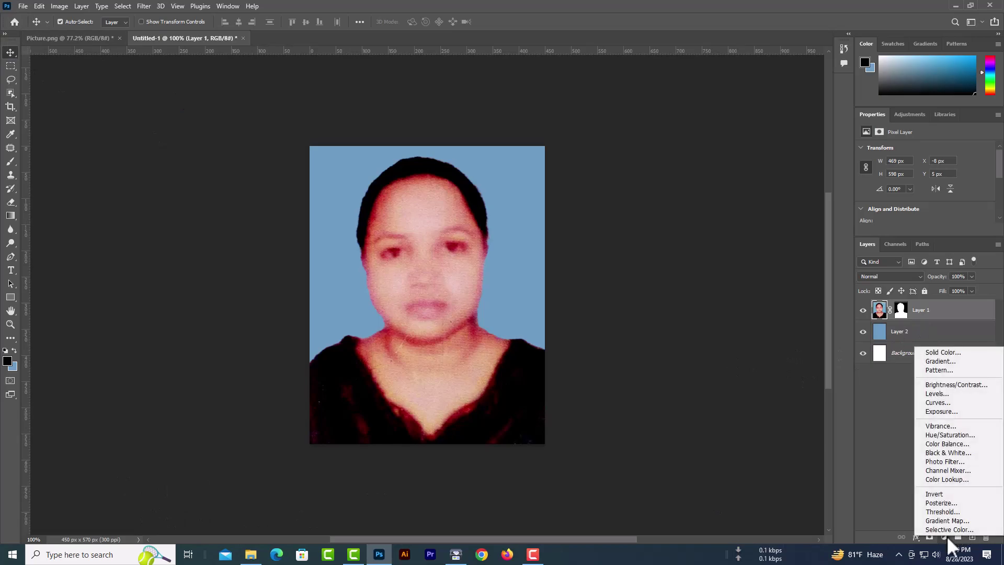
pyautogui.click(942, 434)
pyautogui.moveTo(924, 209); pyautogui.dragTo(909, 209)
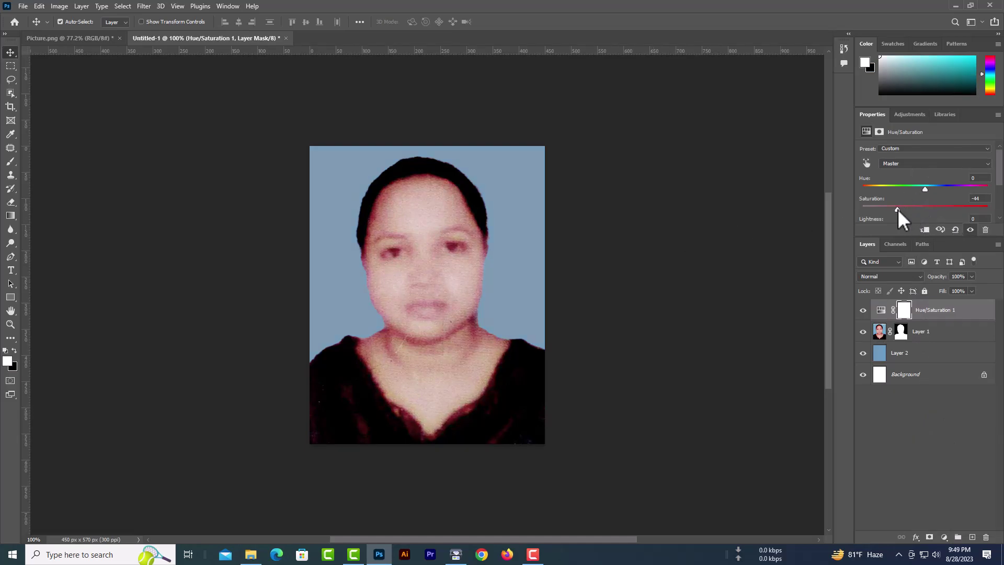
# Step: Save a copy of the document to the Desktop as a PNG named Picture 01, using the smallest file size option
pyautogui.click(23, 6)
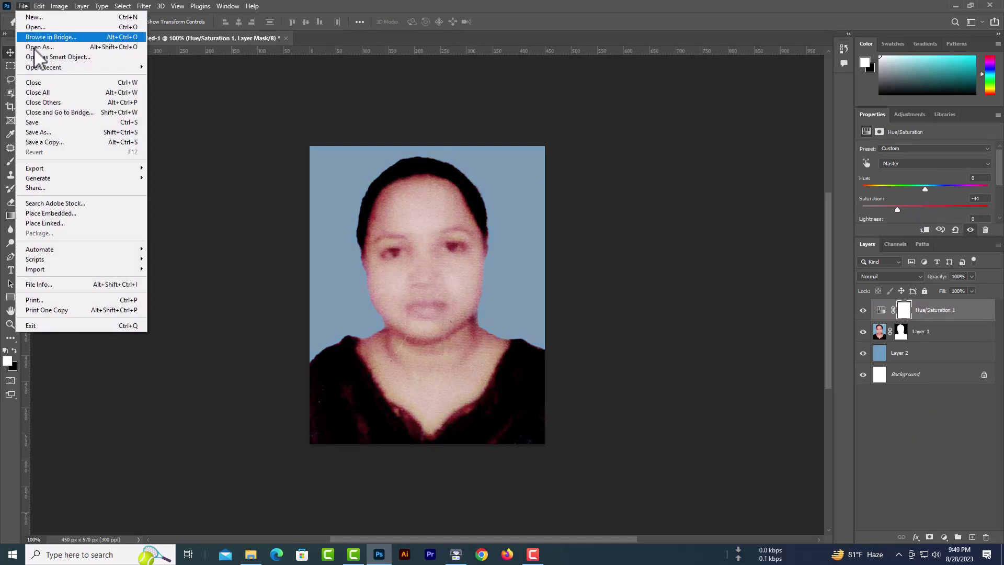
pyautogui.click(54, 142)
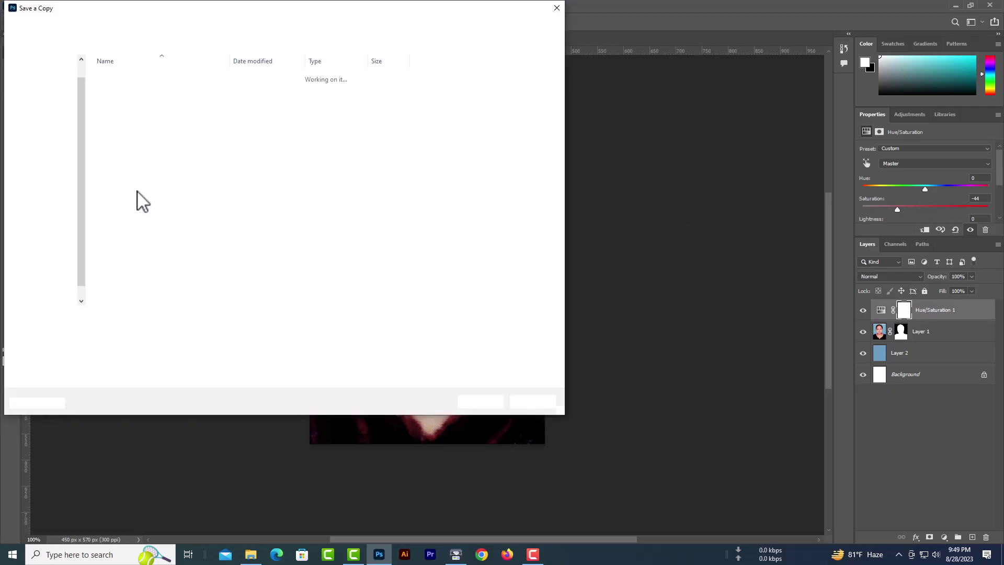
pyautogui.click(60, 74)
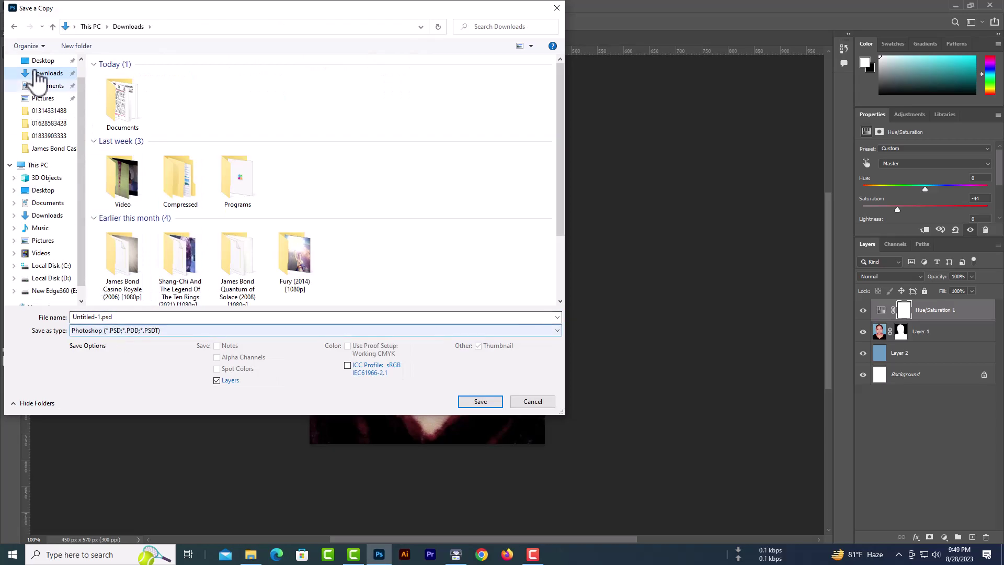
pyautogui.click(43, 61)
pyautogui.click(112, 331)
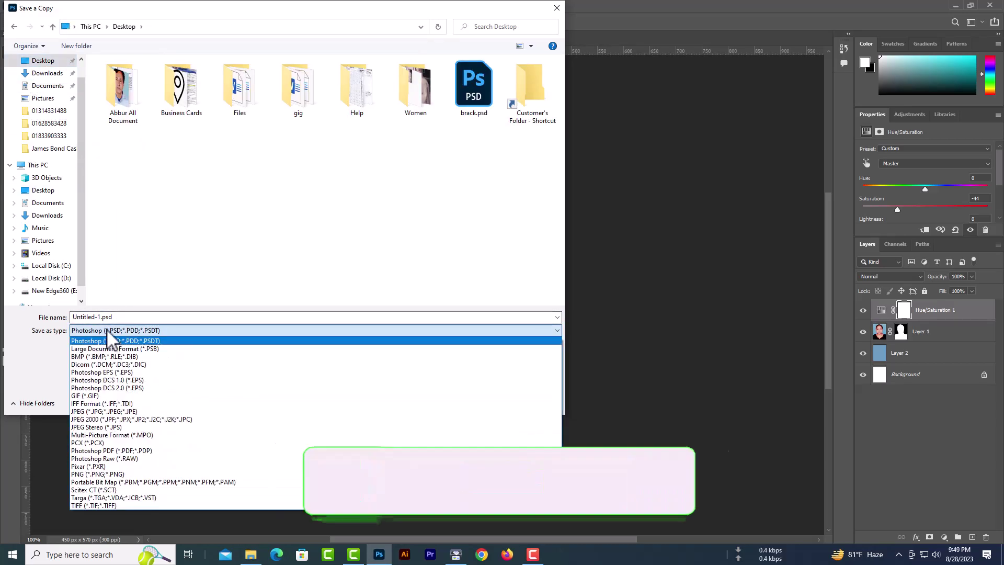
pyautogui.click(104, 473)
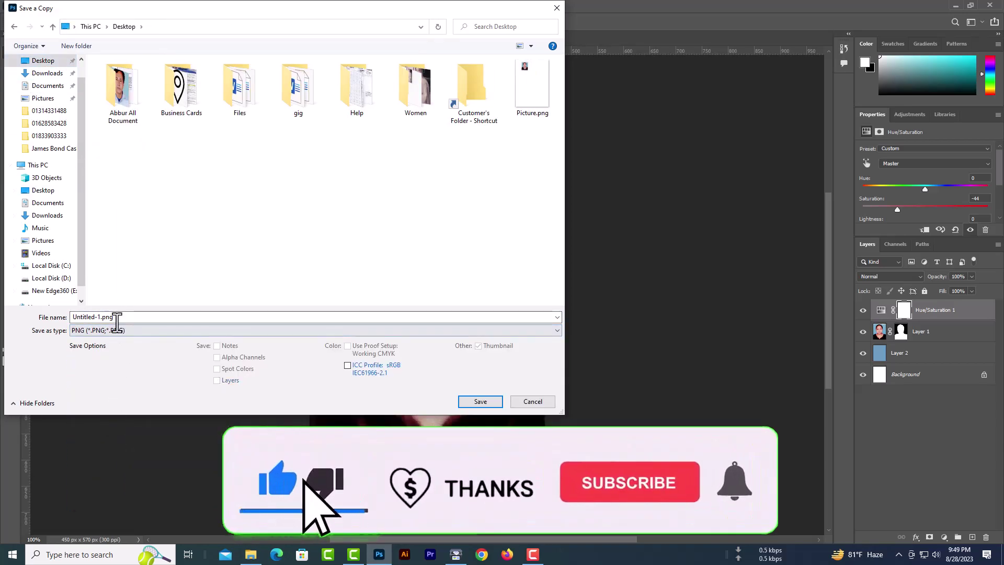
pyautogui.write('Pictu')
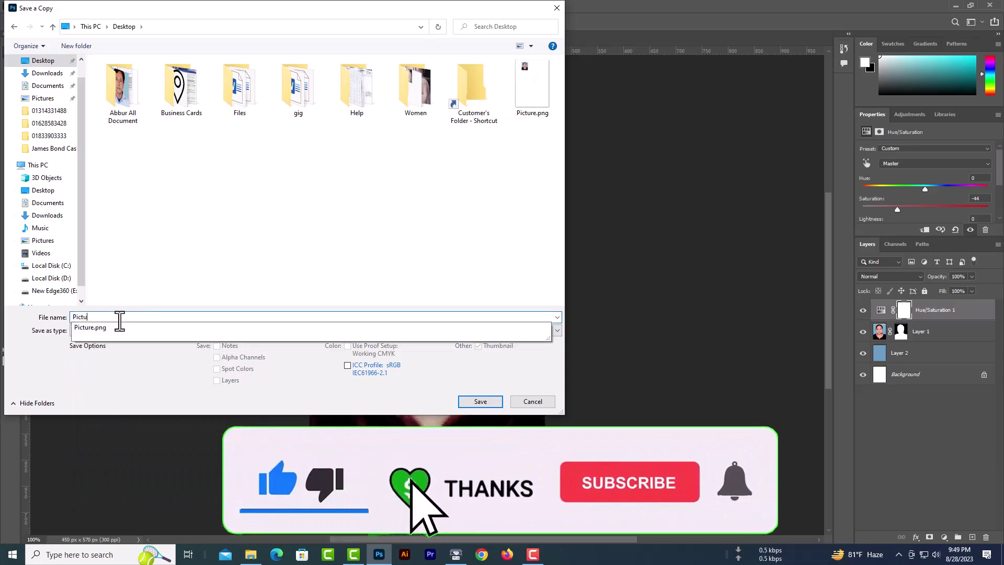
pyautogui.write('re 0')
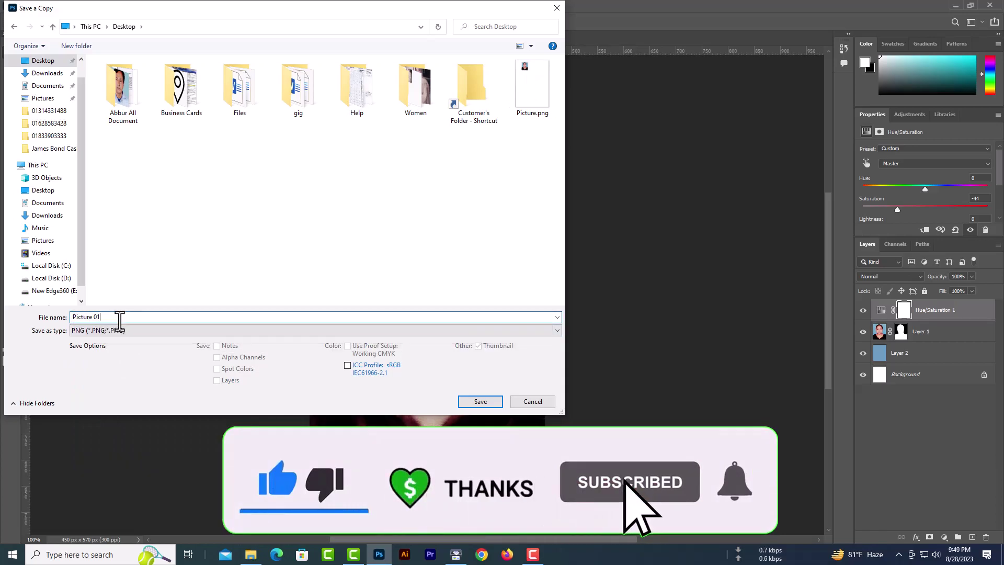
pyautogui.write('1')
pyautogui.click(480, 401)
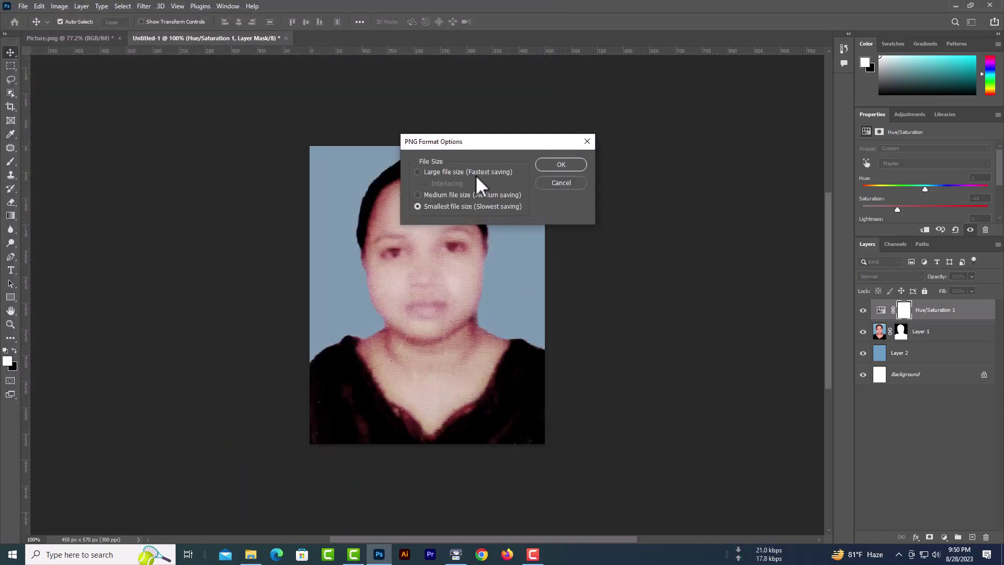
pyautogui.click(561, 164)
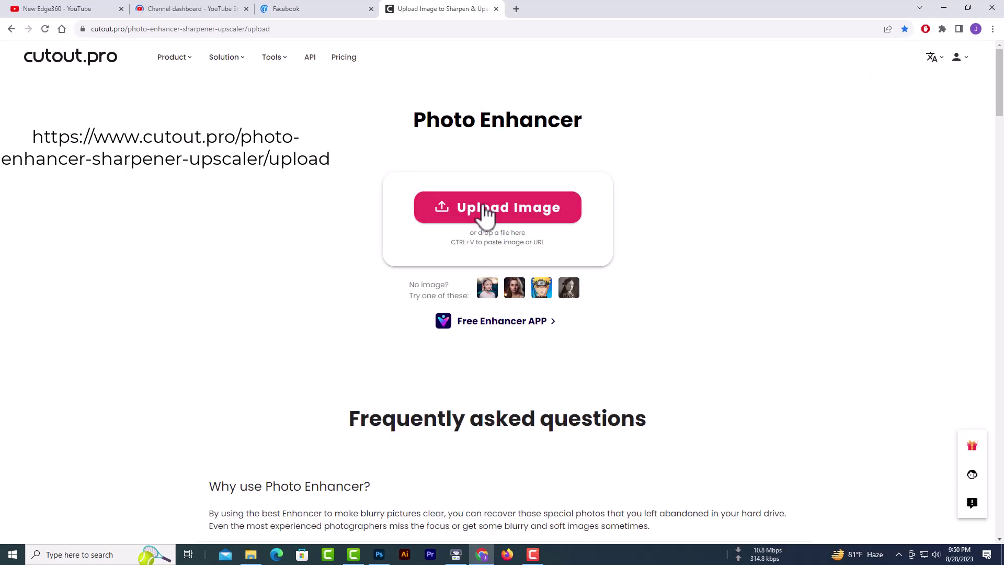
# Step: In the cutout.pro Photo Enhancer page in Chrome, upload Picture 01.png from the Desktop
pyautogui.click(485, 211)
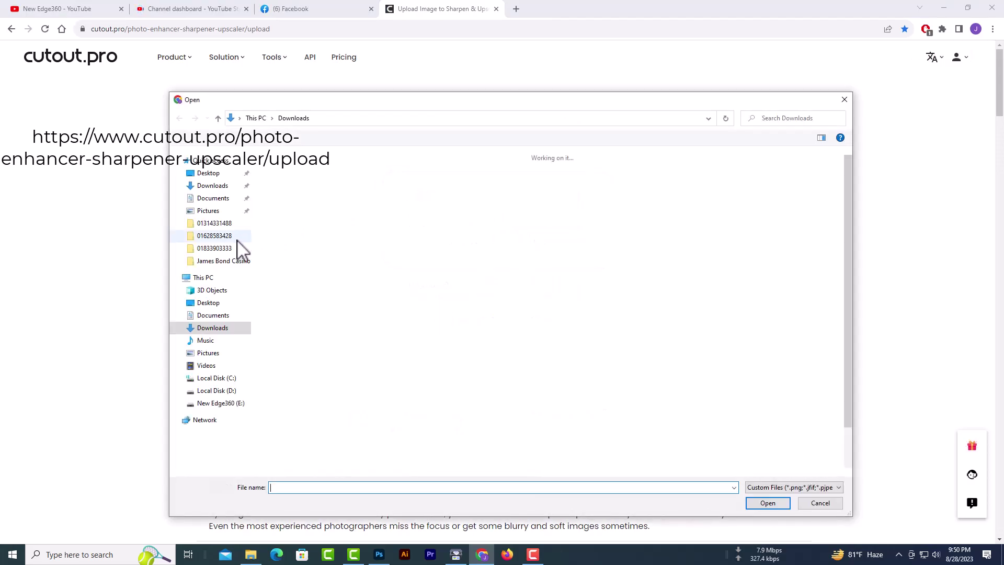
pyautogui.click(216, 175)
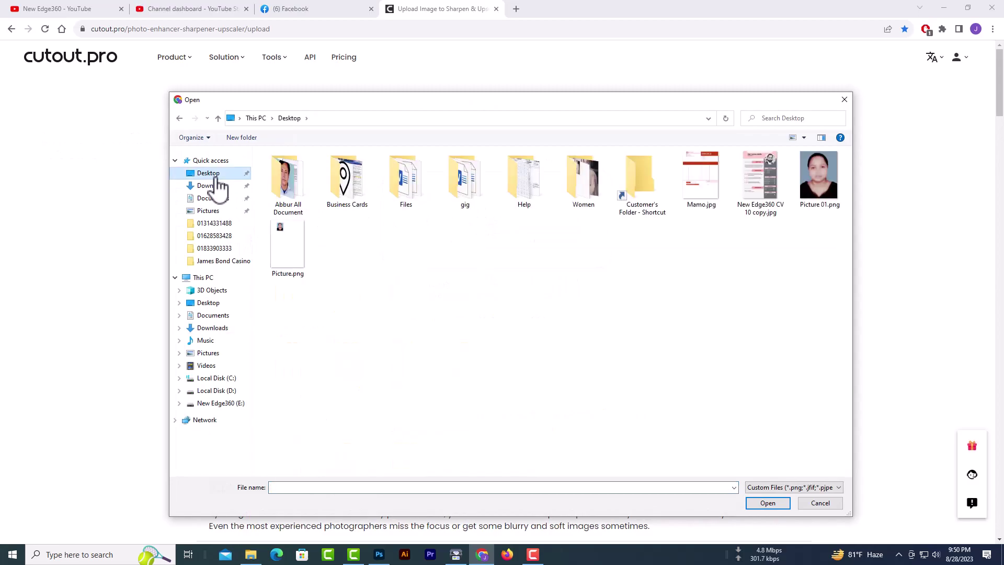
pyautogui.click(819, 215)
pyautogui.click(773, 503)
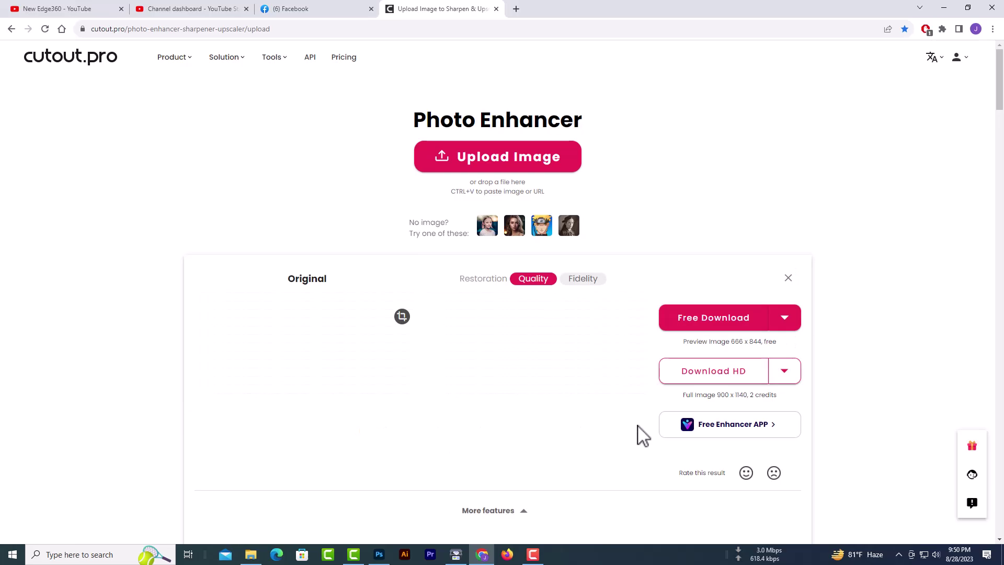
# Step: Download the free preview version of the enhanced portrait and show the downloaded file in its folder
pyautogui.scroll(-2, 636, 433)
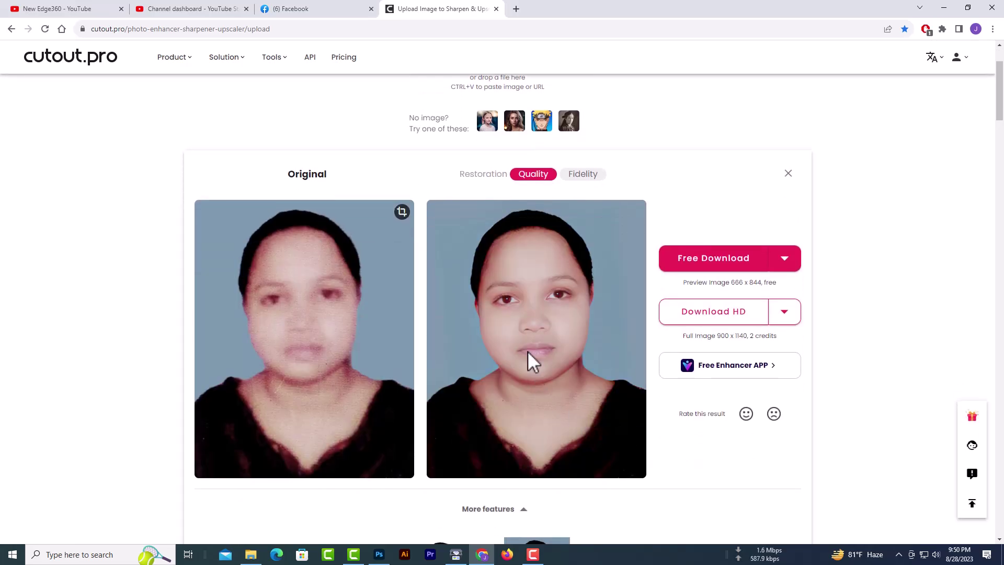
pyautogui.click(690, 265)
pyautogui.click(917, 51)
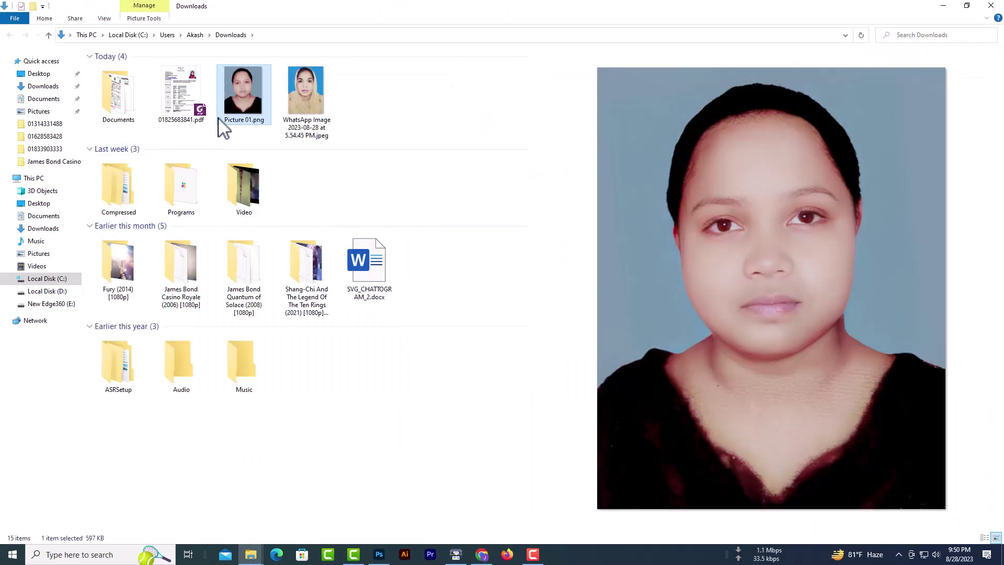
# Step: Place the enhanced Picture 01.png from Downloads into the Photoshop document and toggle its layer's visibility to compare before and after
pyautogui.moveTo(219, 120); pyautogui.dragTo(417, 426)
pyautogui.press('Return')
pyautogui.click(863, 311)
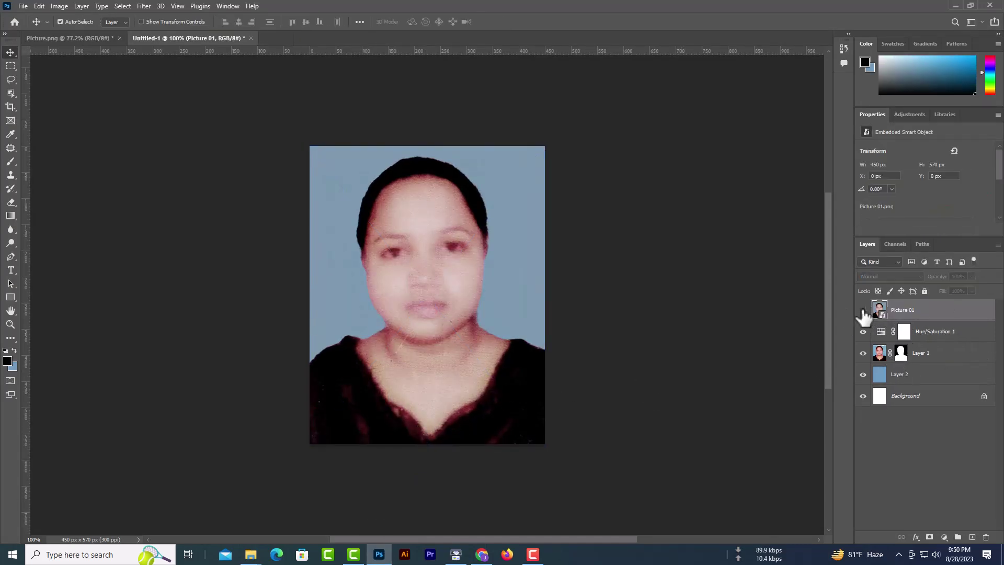
pyautogui.click(863, 311)
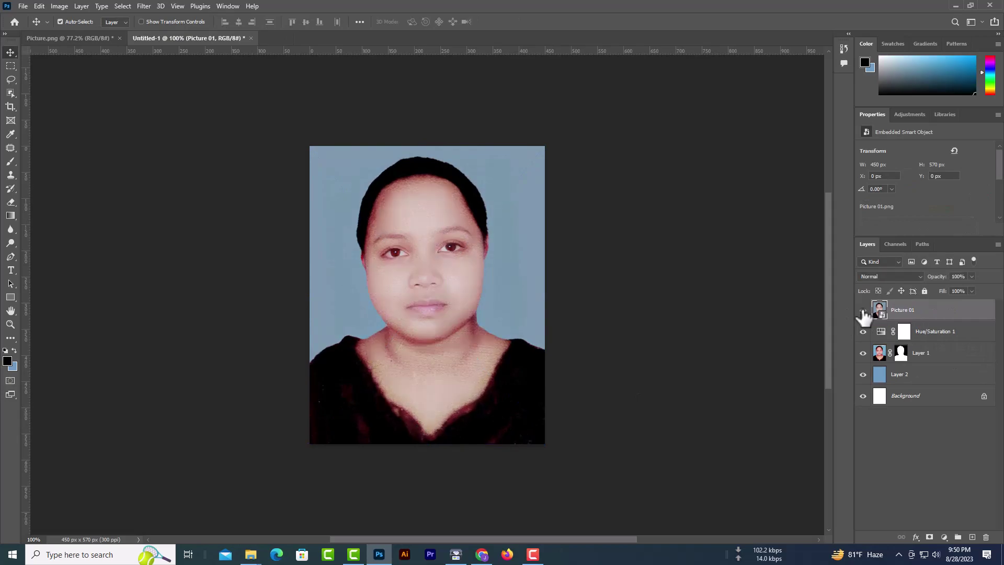